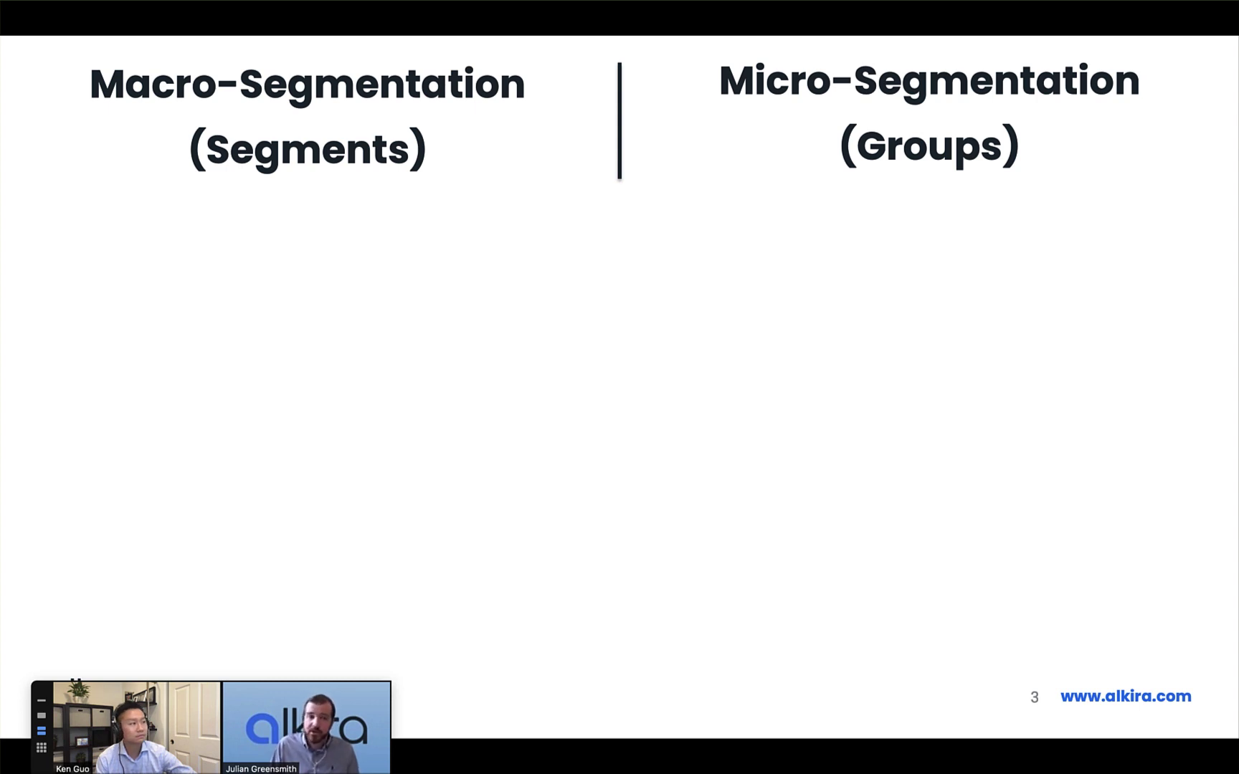
# Advance the deck to reveal the CORPORATE, PARTNER and PCI segment labels on the topology slide.
pyautogui.press('Right')
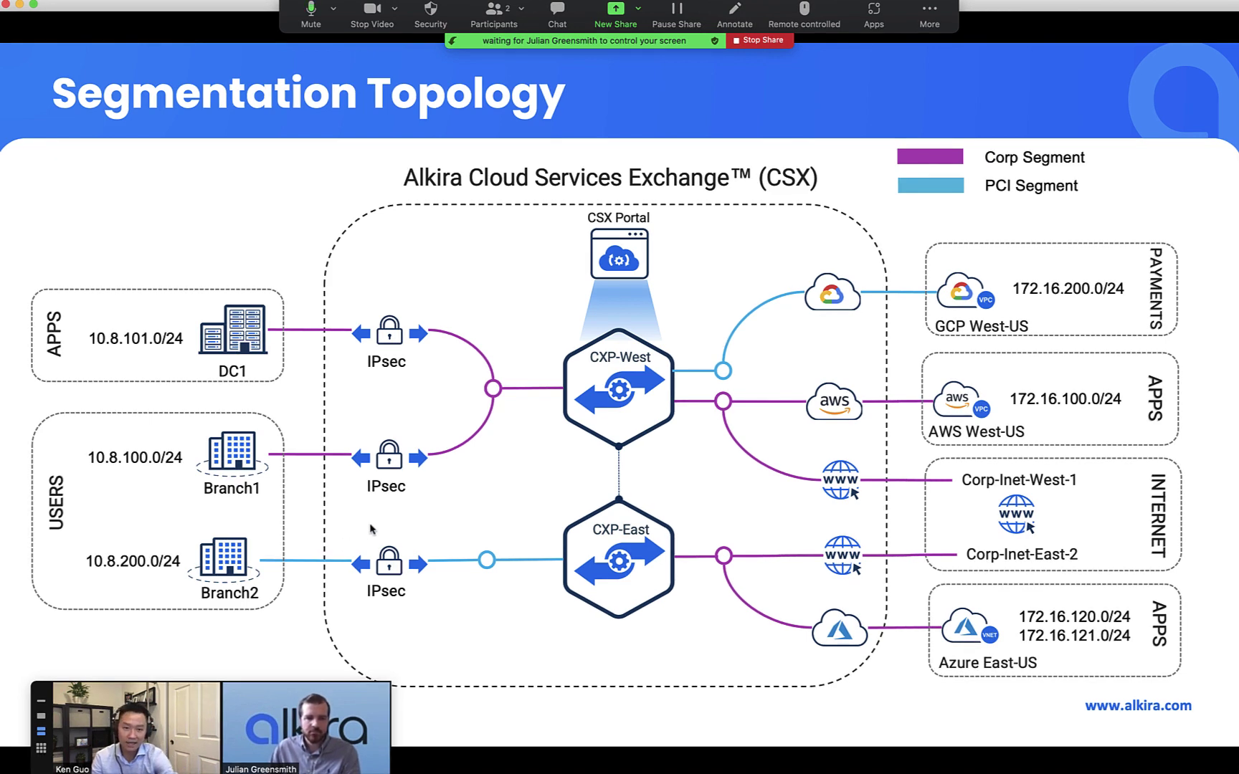
# Advance the shared deck to the Alkira Network Policy slide.
pyautogui.press('Right')
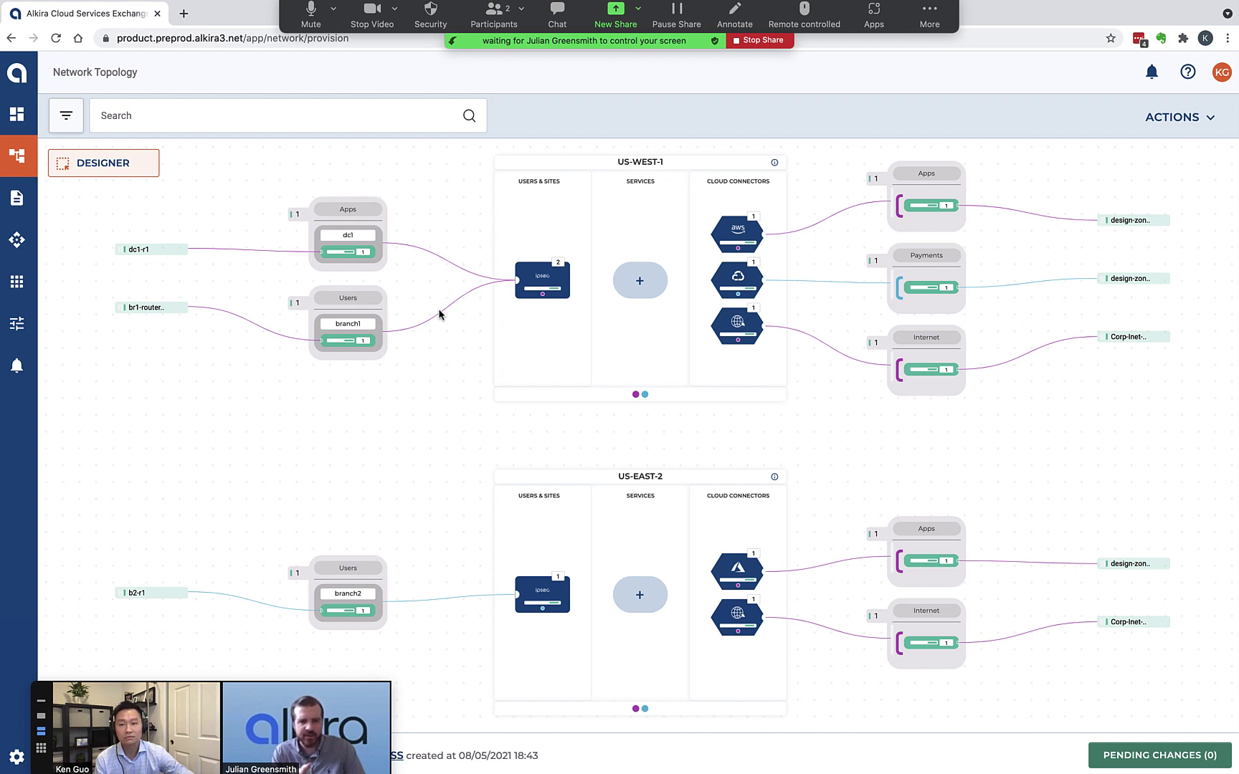
pyautogui.click(72, 119)
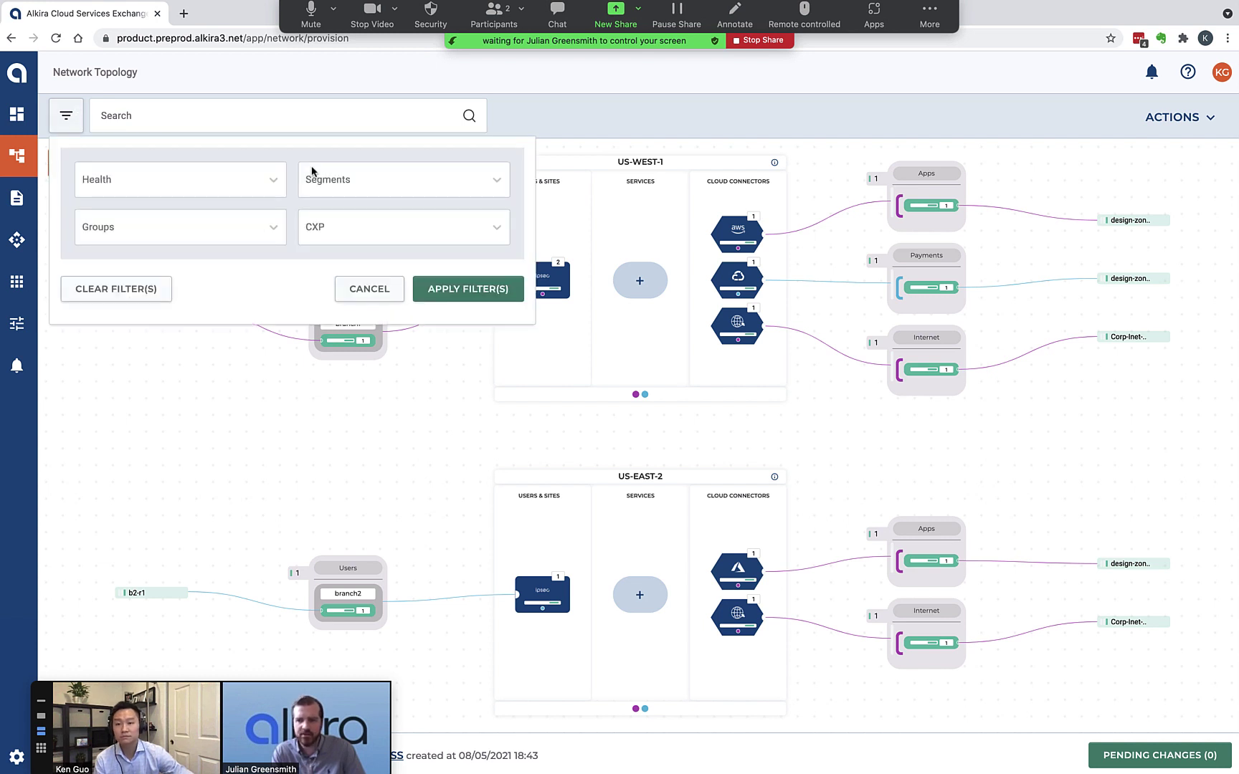
pyautogui.click(347, 179)
pyautogui.click(334, 219)
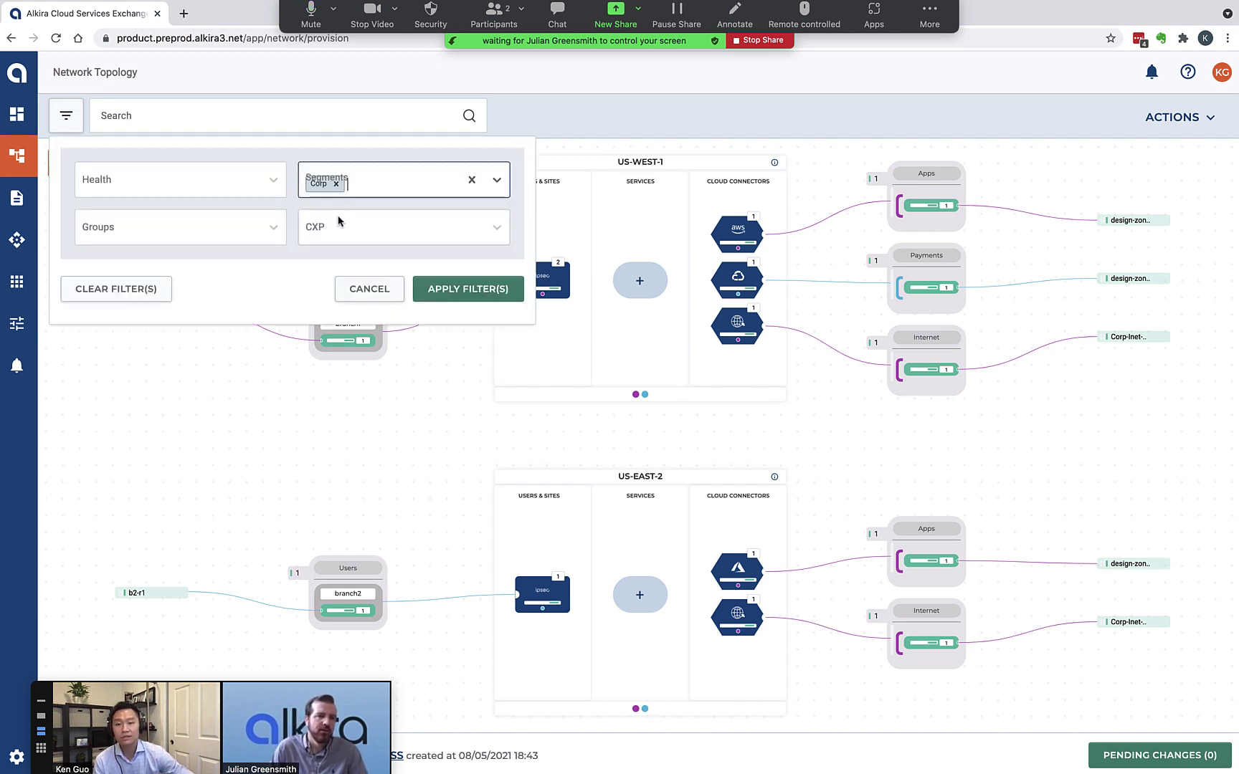
pyautogui.click(456, 289)
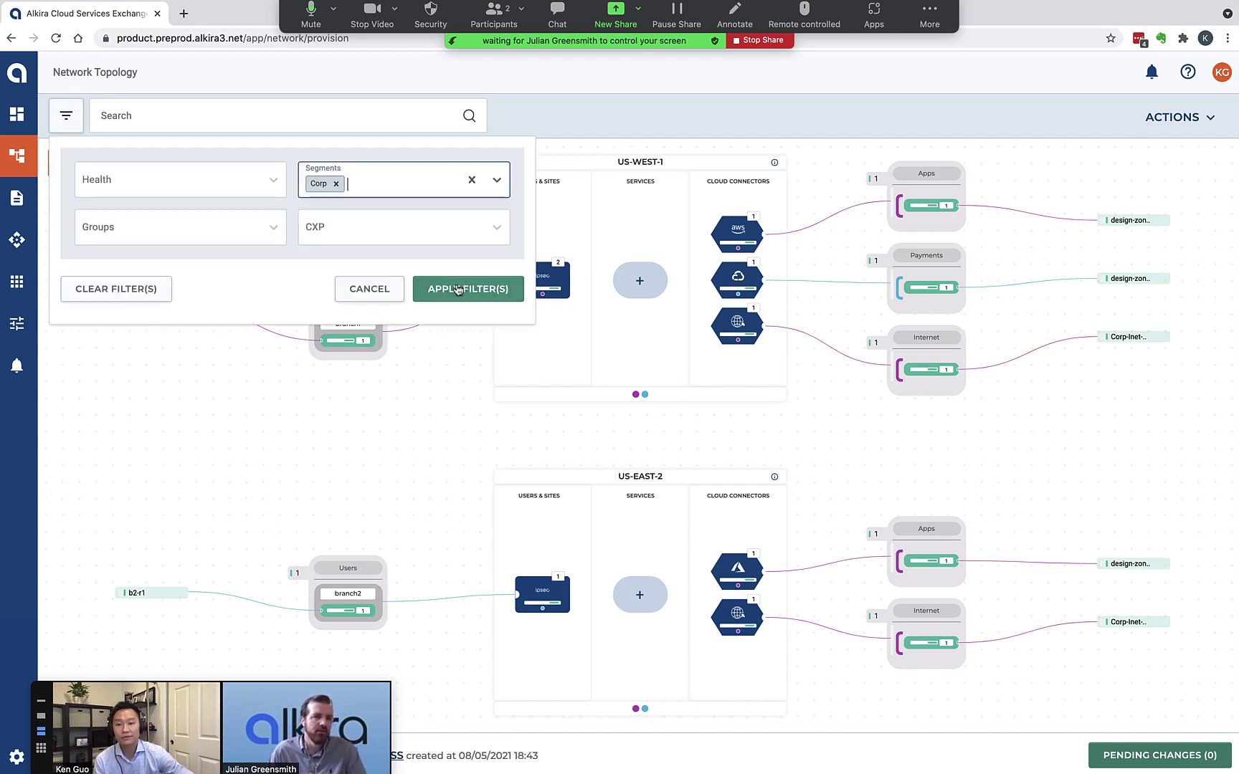
pyautogui.click(73, 120)
pyautogui.click(348, 187)
pyautogui.click(363, 188)
pyautogui.click(348, 247)
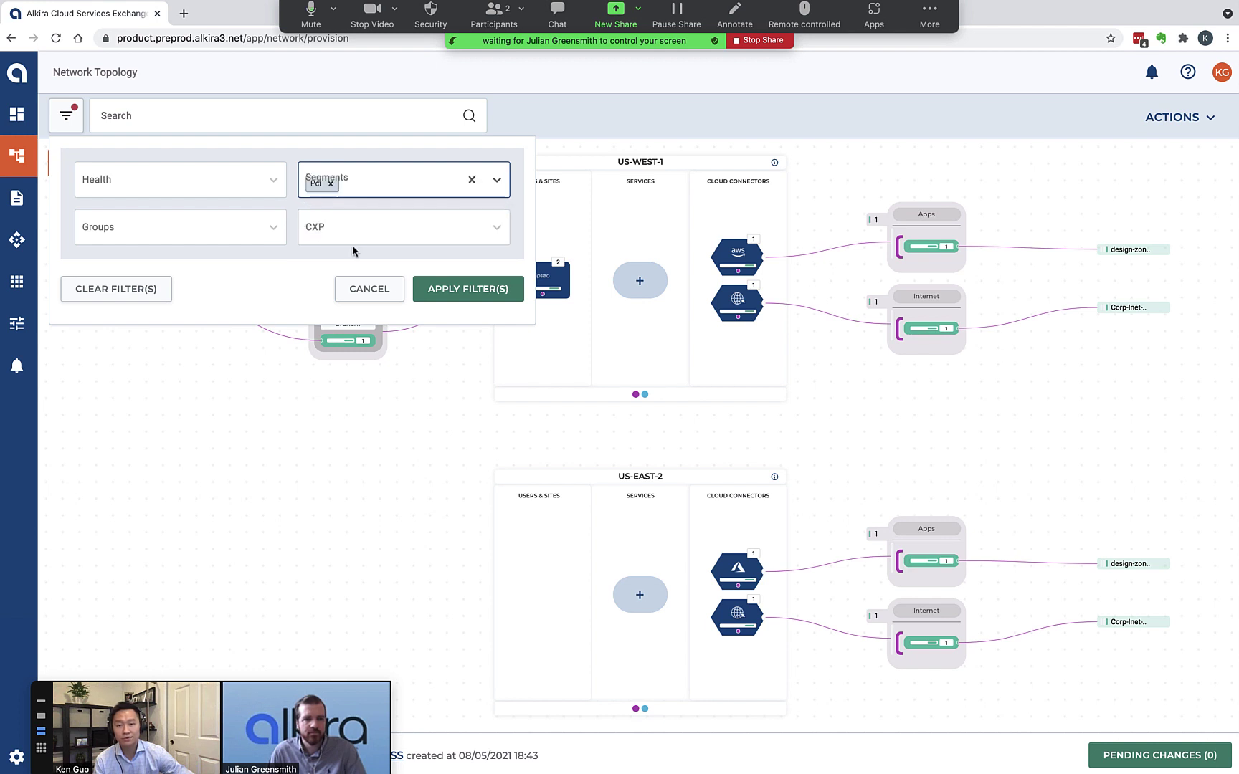
pyautogui.click(454, 289)
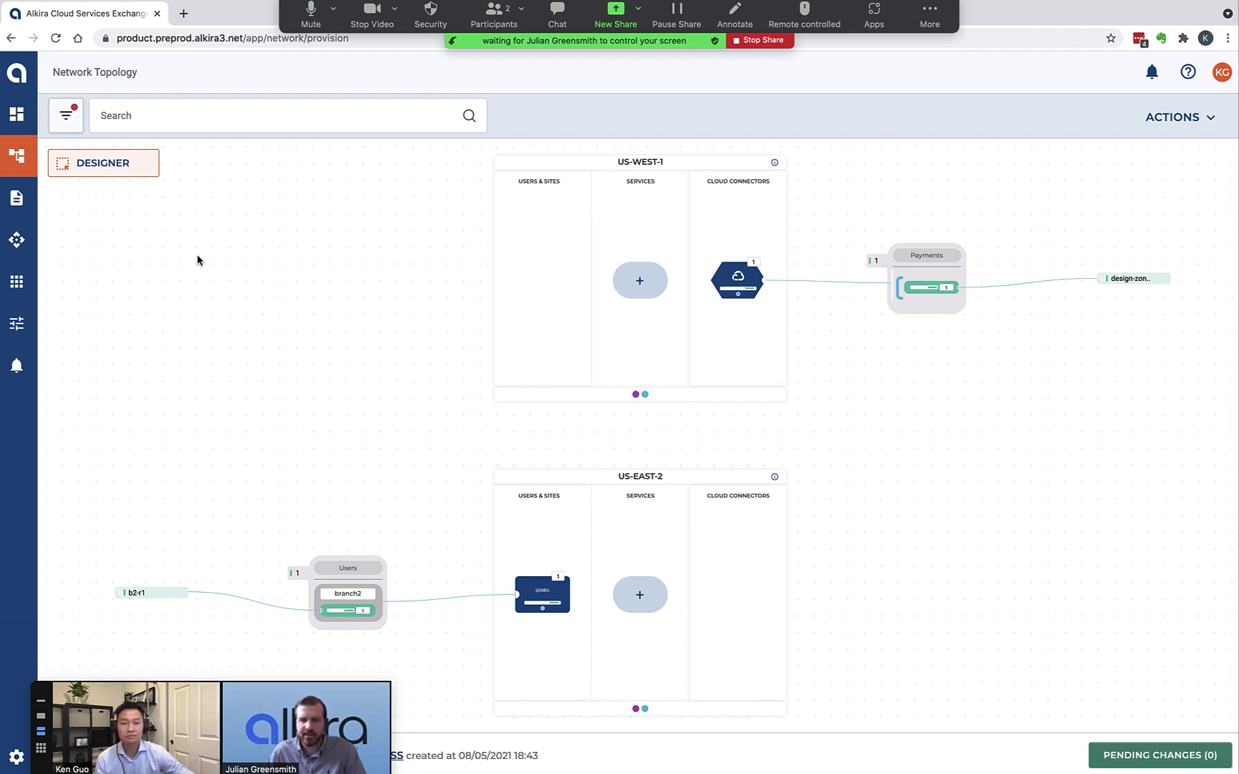
pyautogui.click(71, 118)
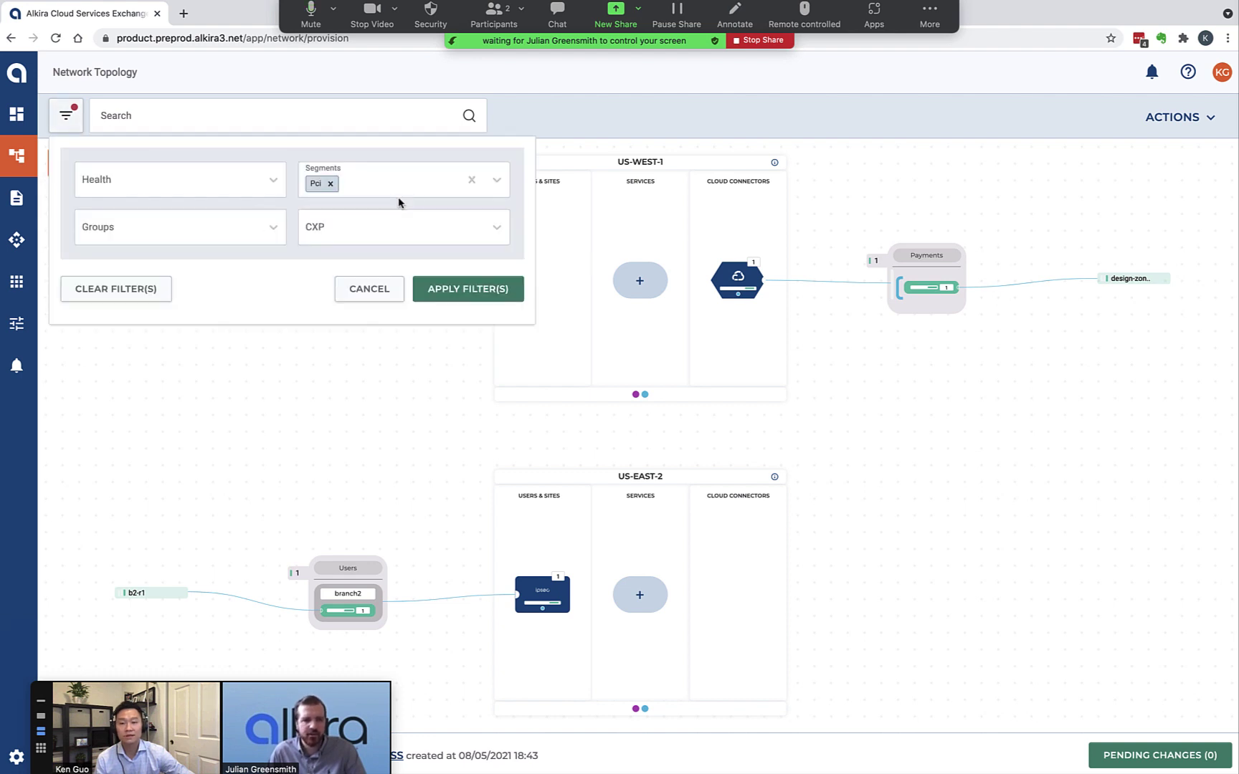
pyautogui.click(472, 181)
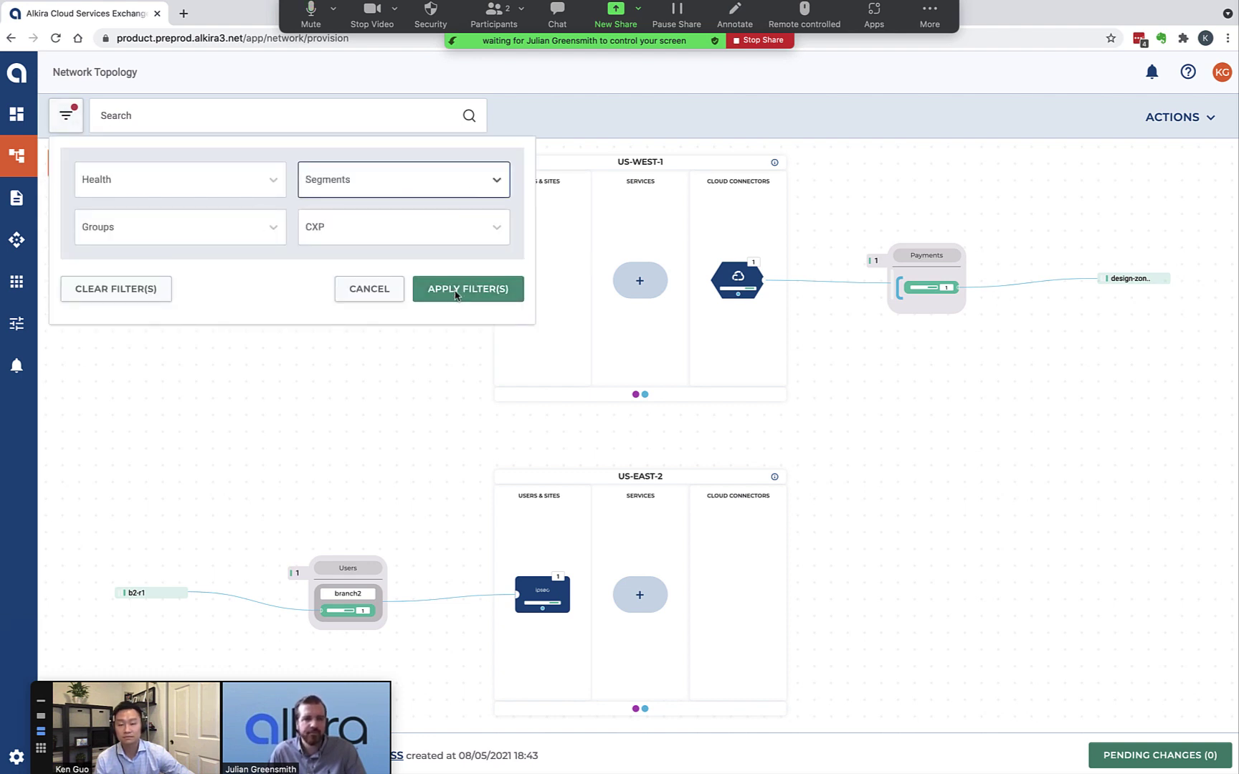
pyautogui.click(456, 294)
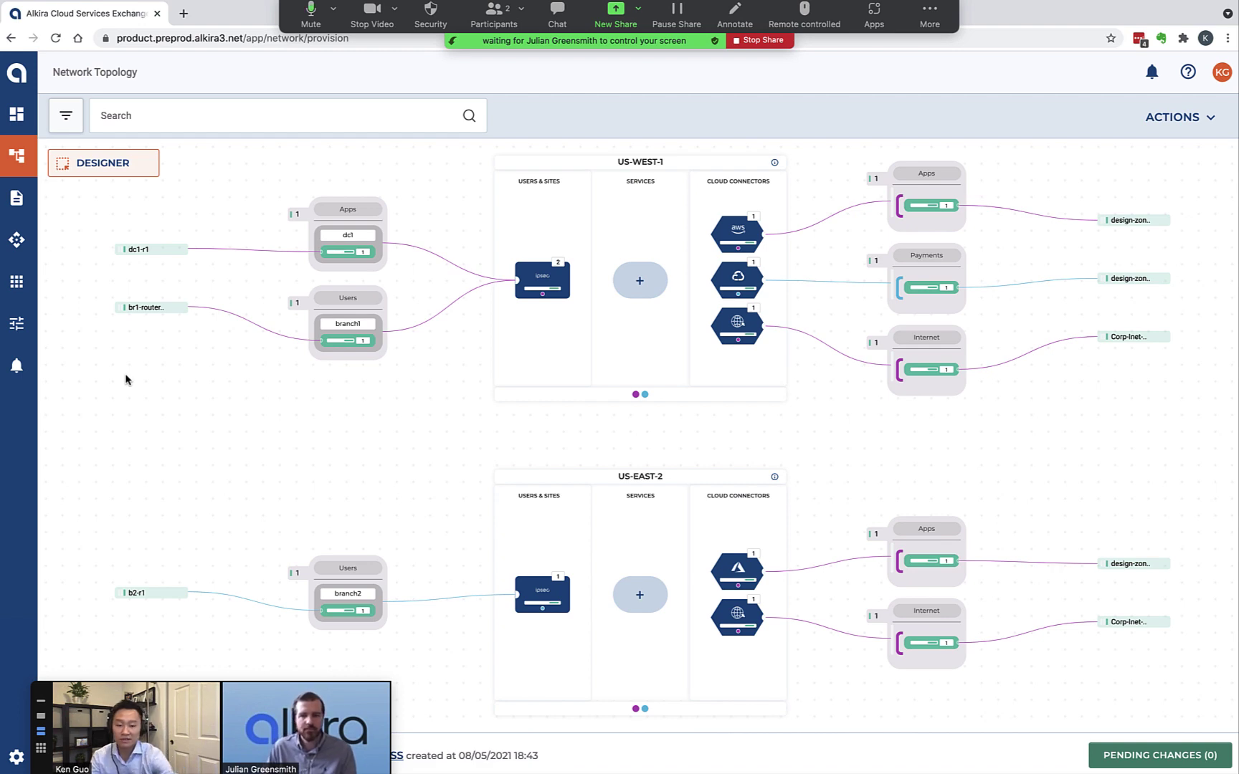
# On the Corp - Branch1 VNC client, load the AWS web server page at 172.16.100.29 and open a terminal.
pyautogui.press('super+Tab')
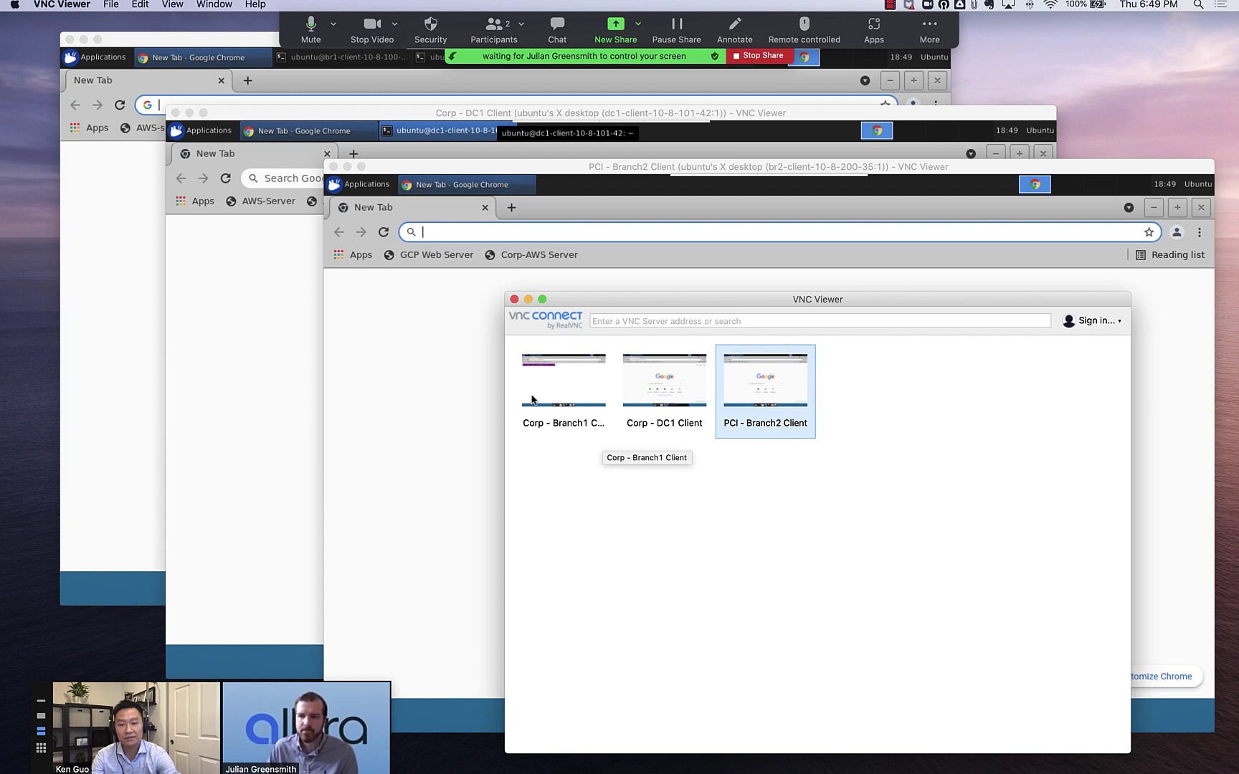
pyautogui.click(128, 324)
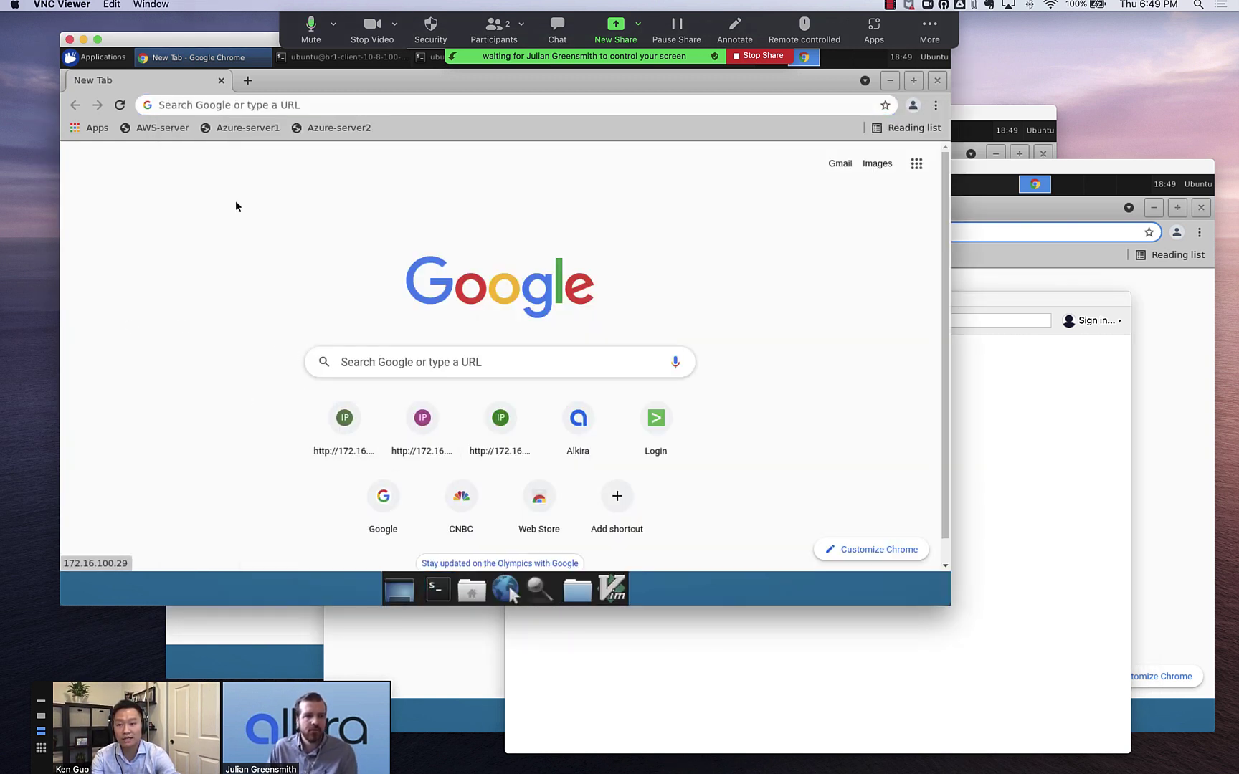
pyautogui.click(145, 132)
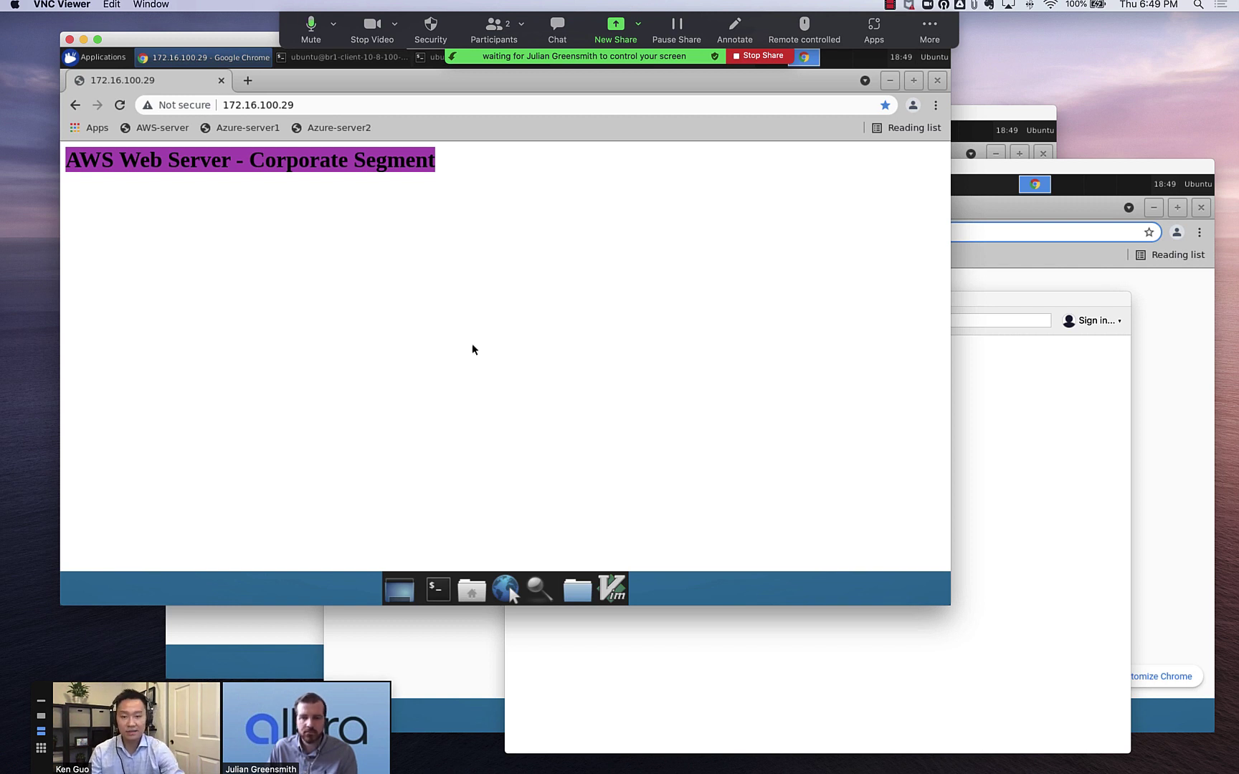
pyautogui.click(438, 589)
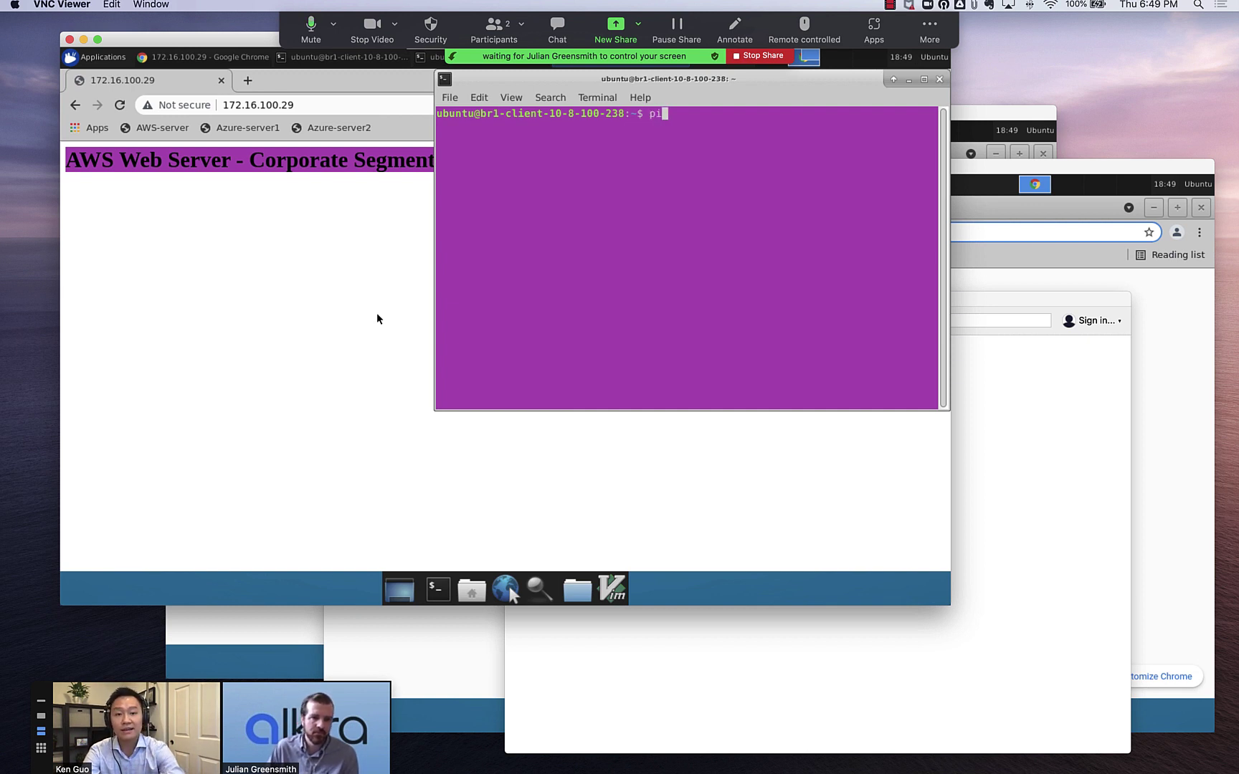
# Ping 172.16.200.3 from the Branch1 terminal, which gets no replies.
pyautogui.write('ng')
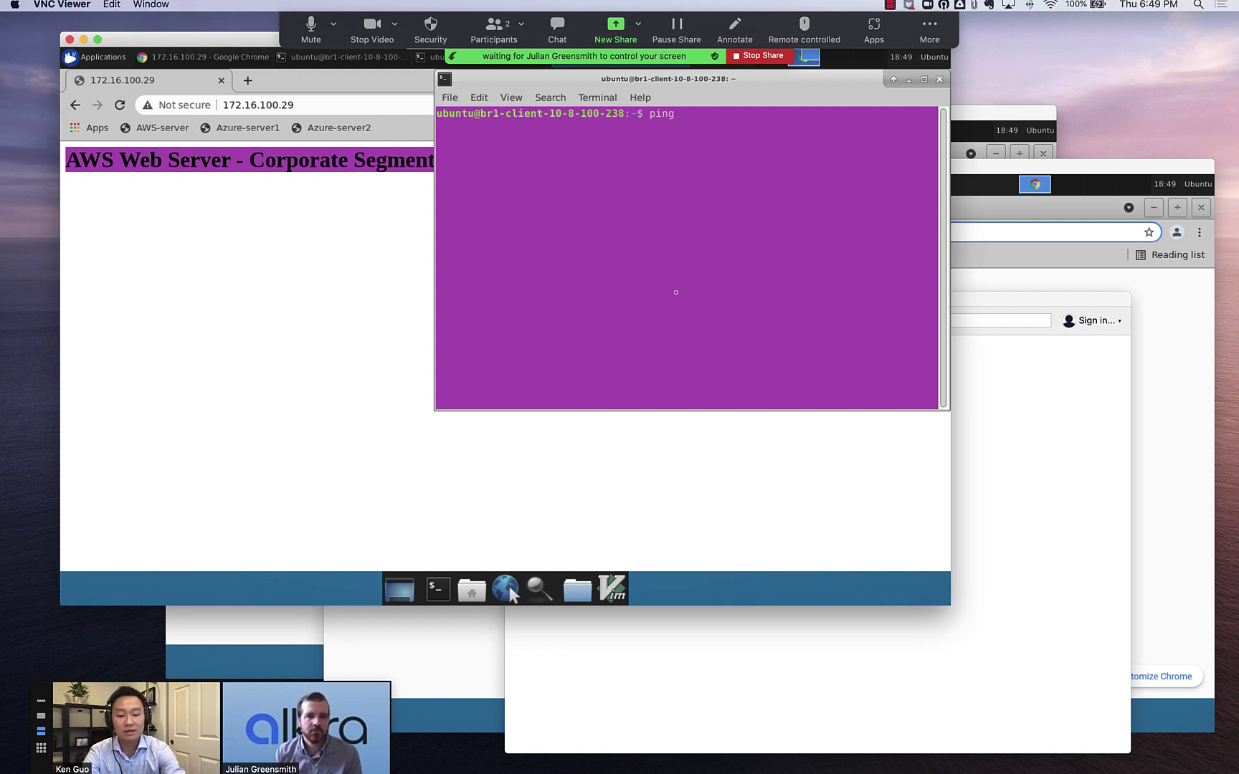
pyautogui.write('172.16.200.3')
pyautogui.press('Return')
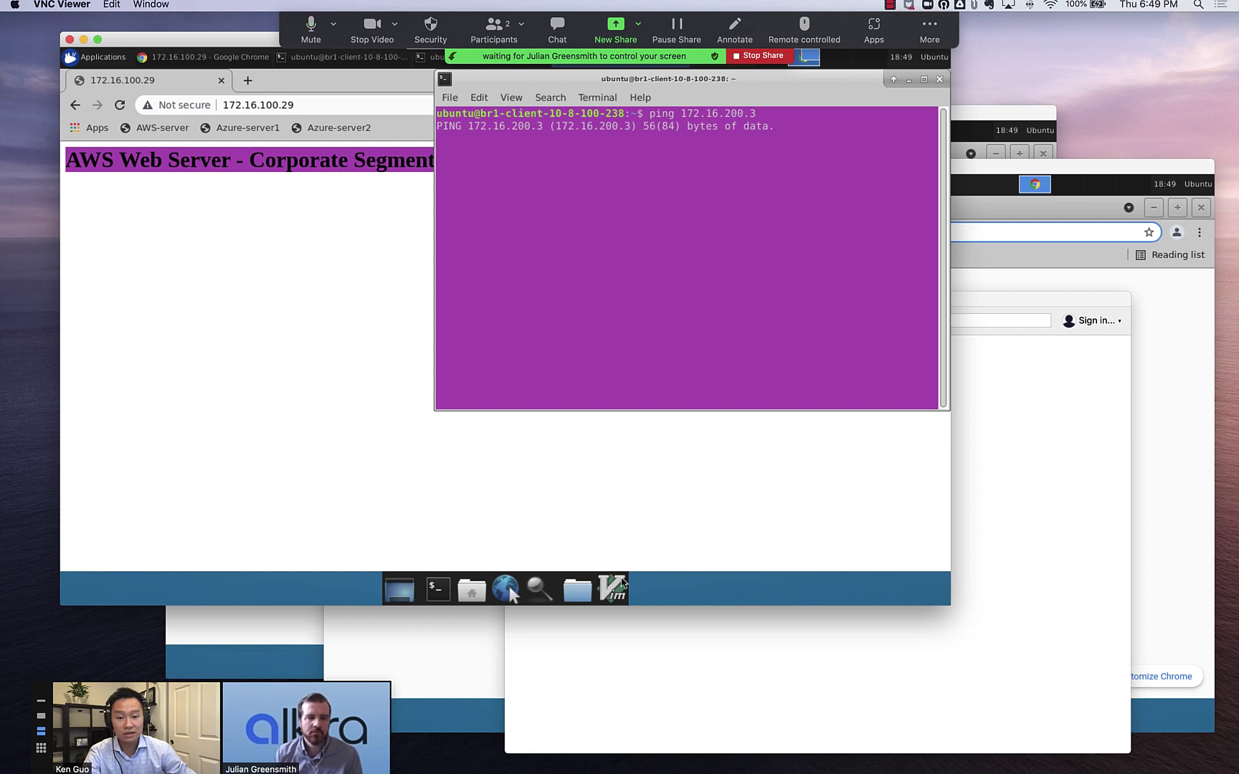
# On the PCI Branch2 client, ping 172.16.200.3 successfully and load the 'GCP Web Server - PCI Segment' page.
pyautogui.click(622, 651)
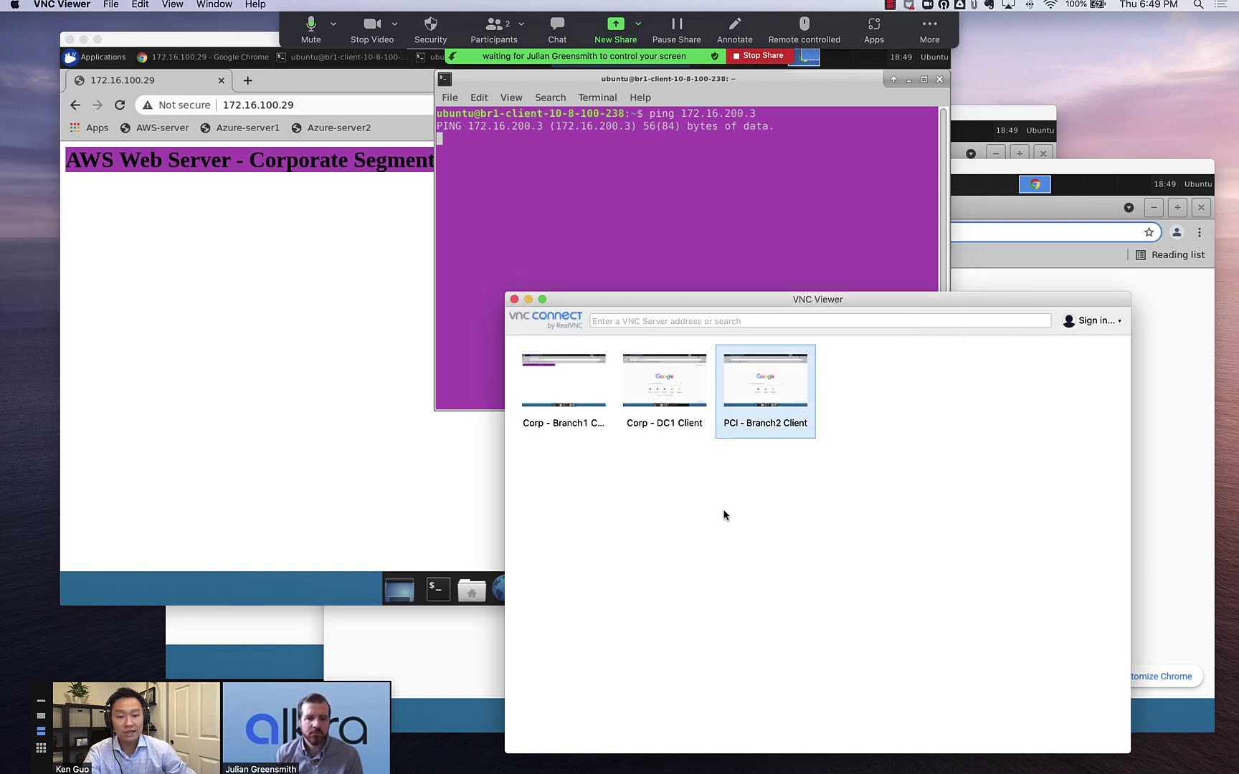
pyautogui.doubleClick(786, 396)
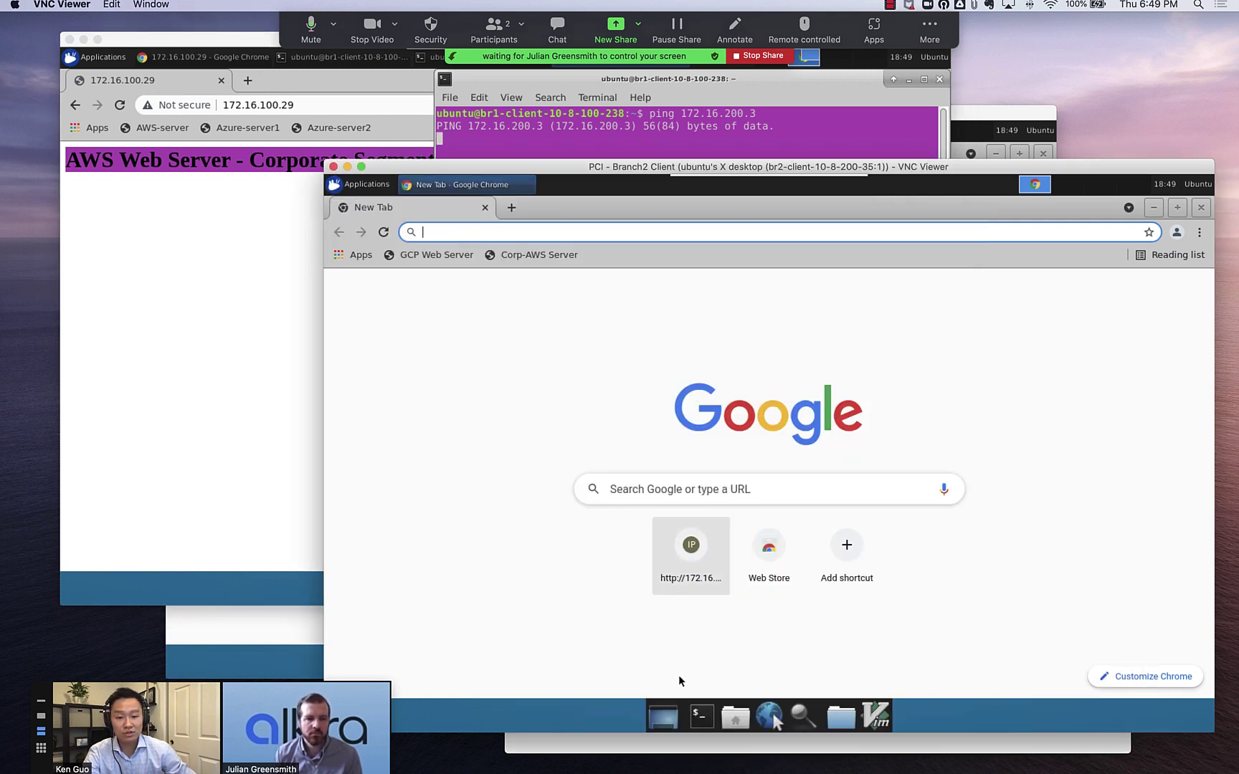
pyautogui.hotkey('ctrl', 'alt', 't')
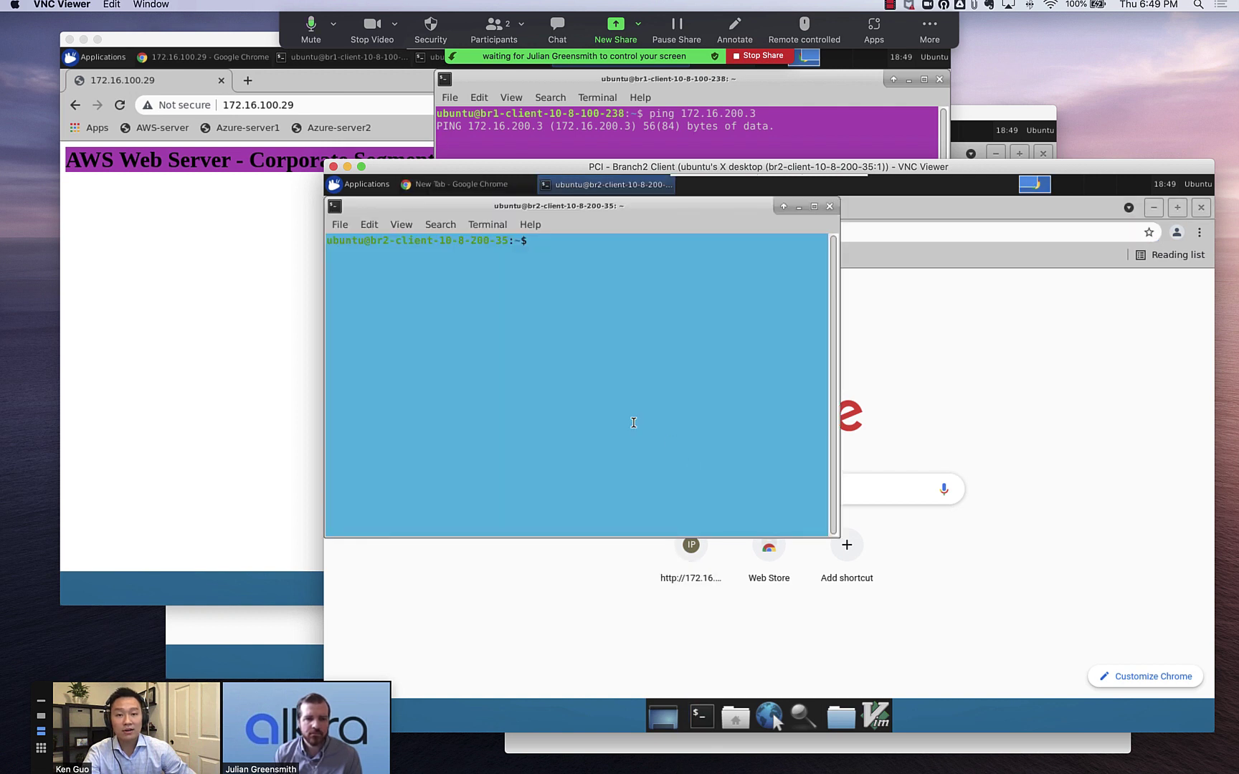
pyautogui.write('ping ')
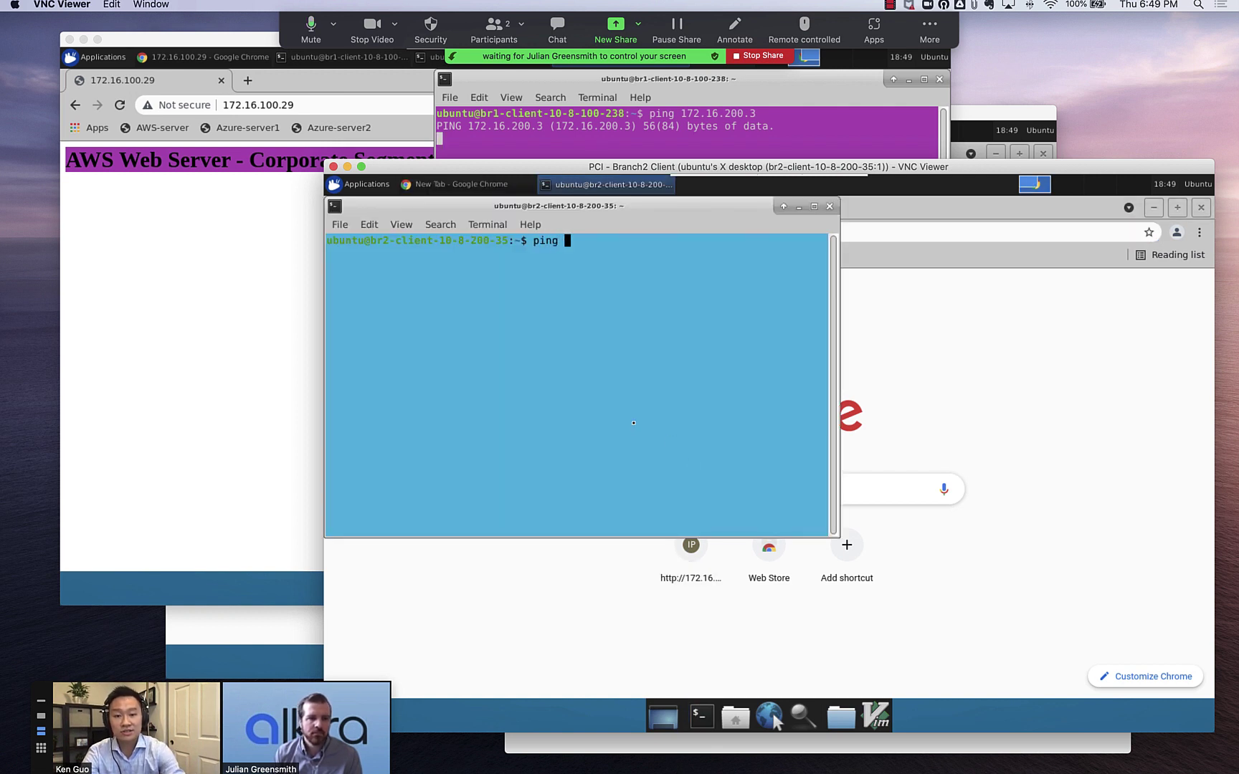
pyautogui.write('172')
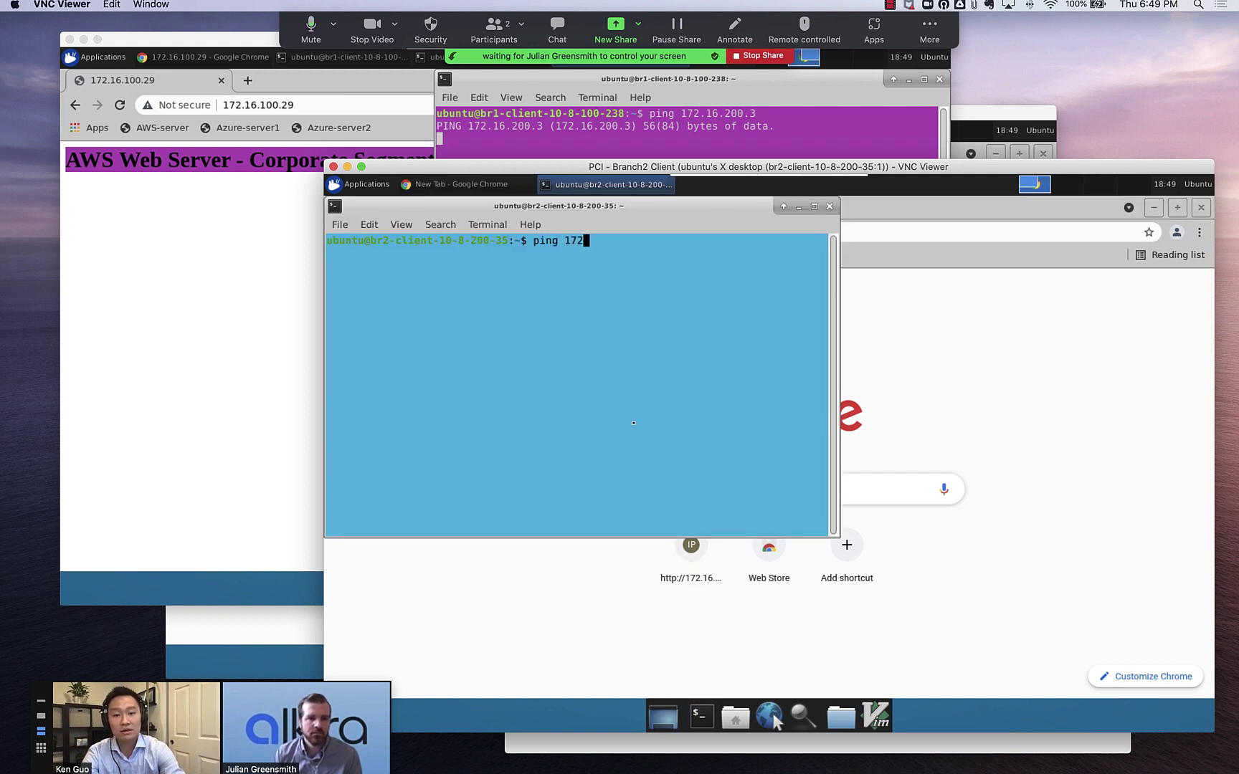
pyautogui.write('.16.')
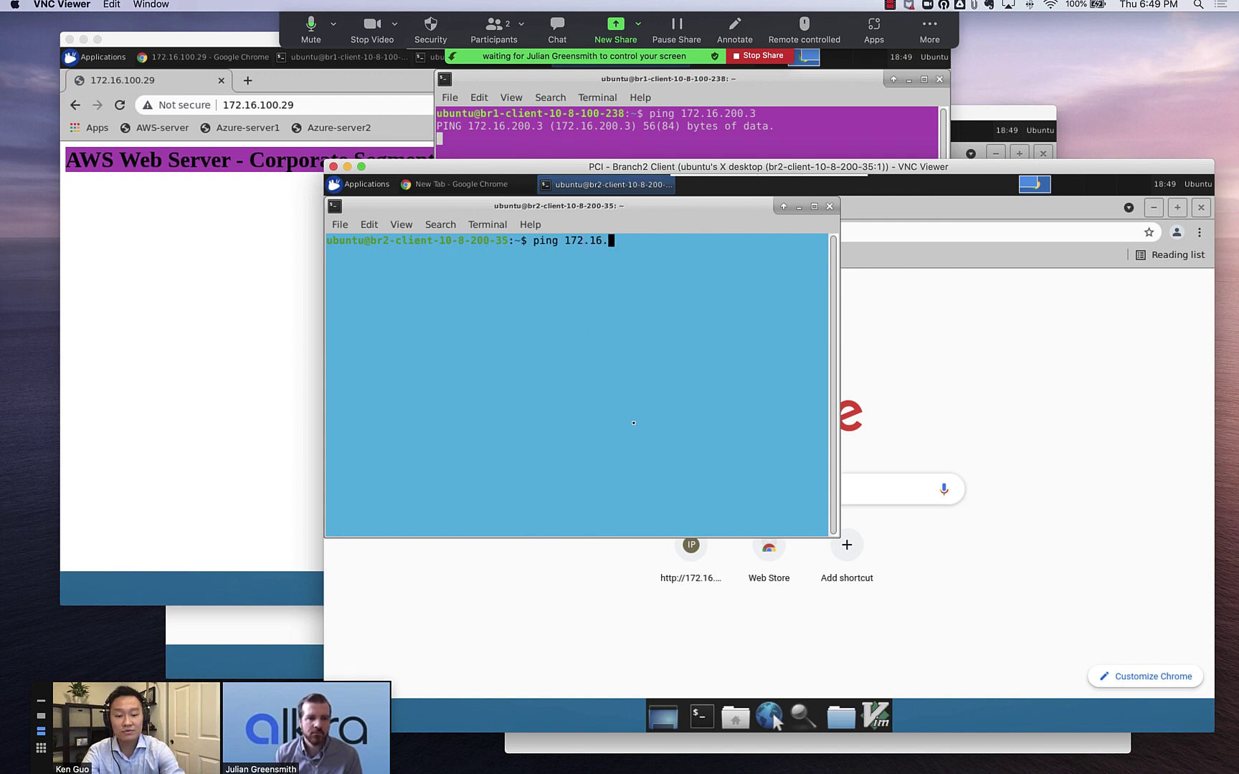
pyautogui.write('200.3')
pyautogui.press('Return')
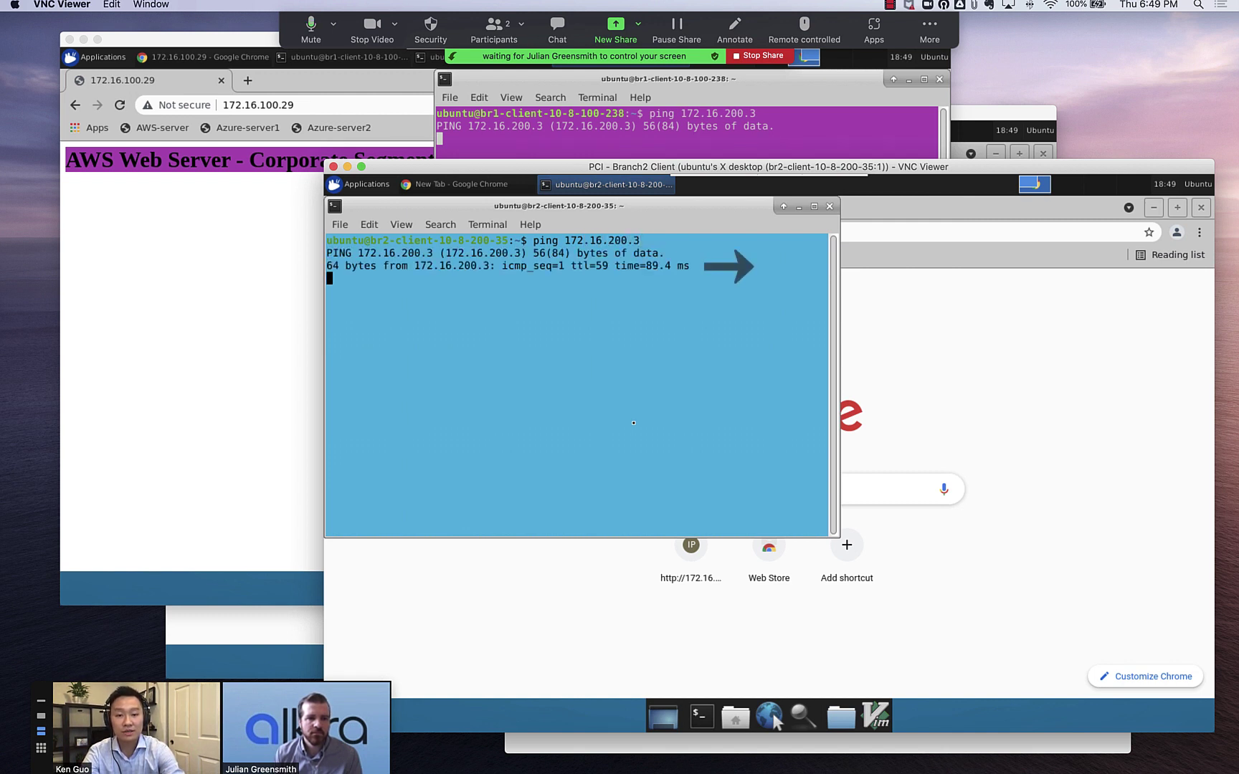
pyautogui.hotkey('ctrl', 'c')
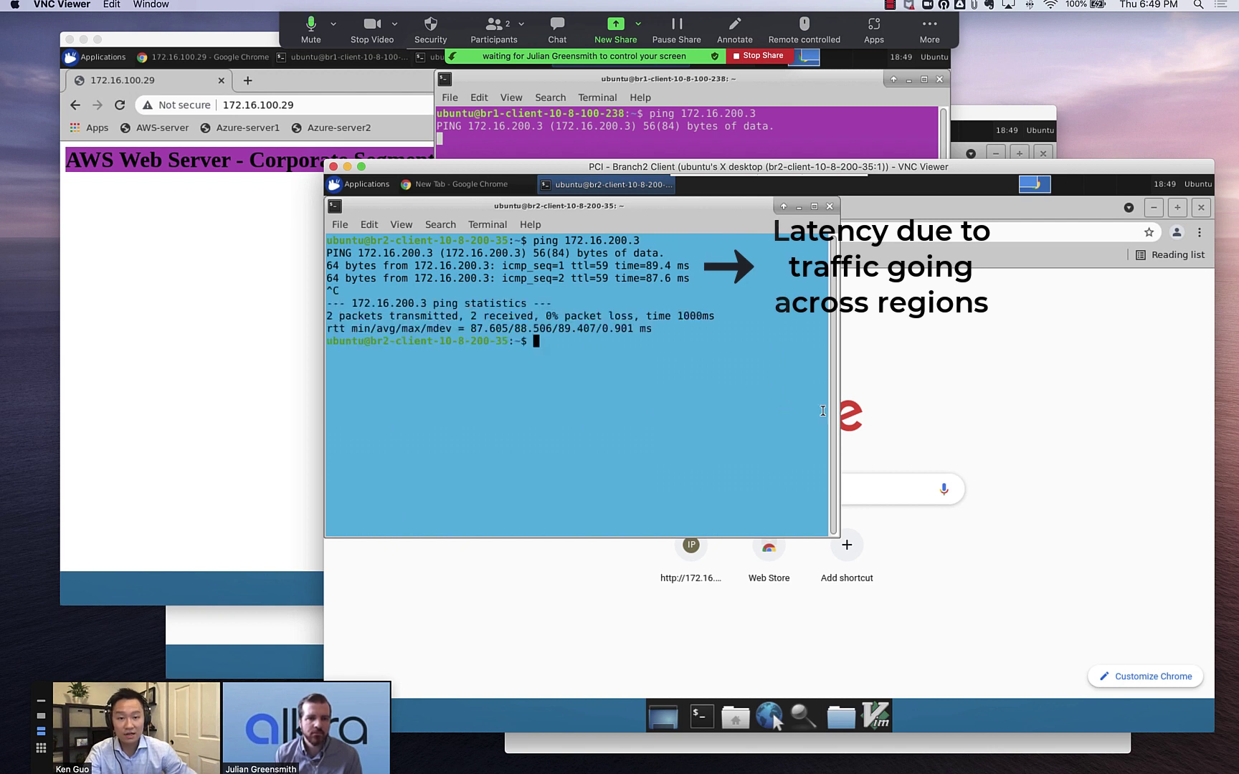
pyautogui.click(1029, 426)
pyautogui.click(446, 255)
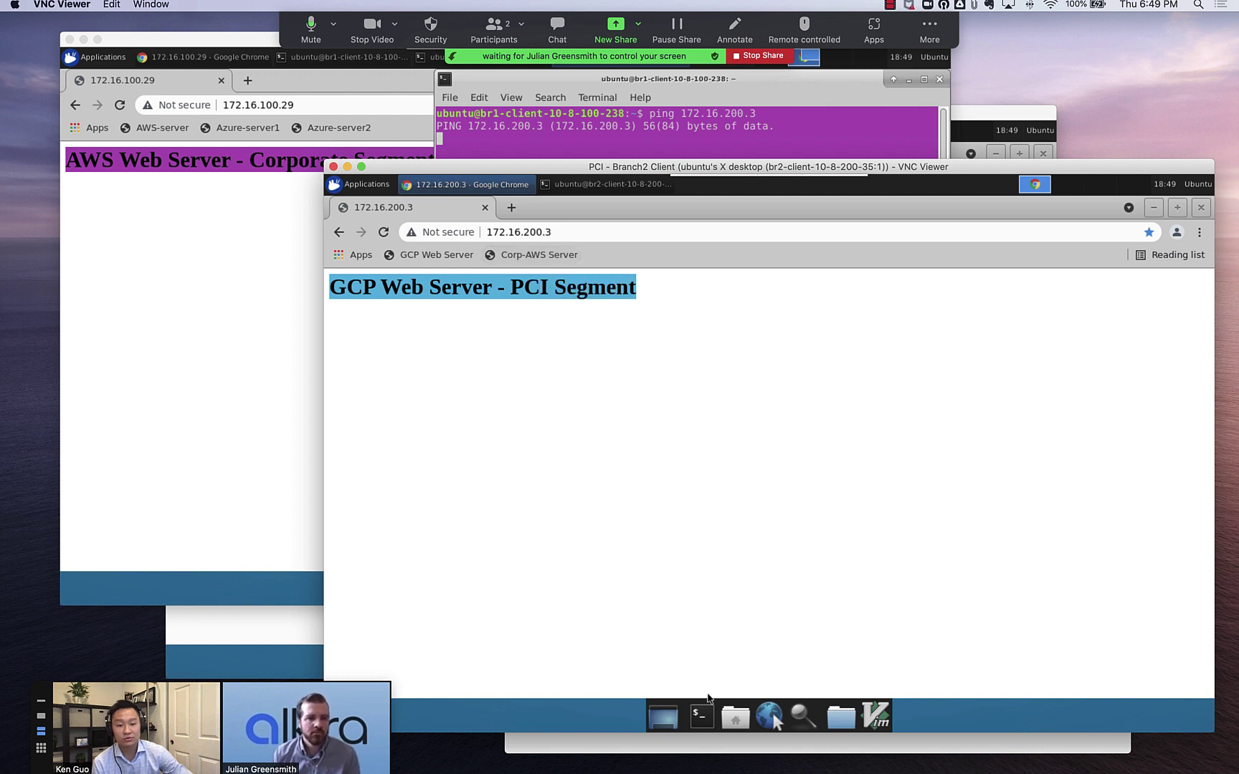
# From a new Branch2 terminal, ping 172.16.100.29 and confirm 100% packet loss over 6 packets.
pyautogui.click(706, 715)
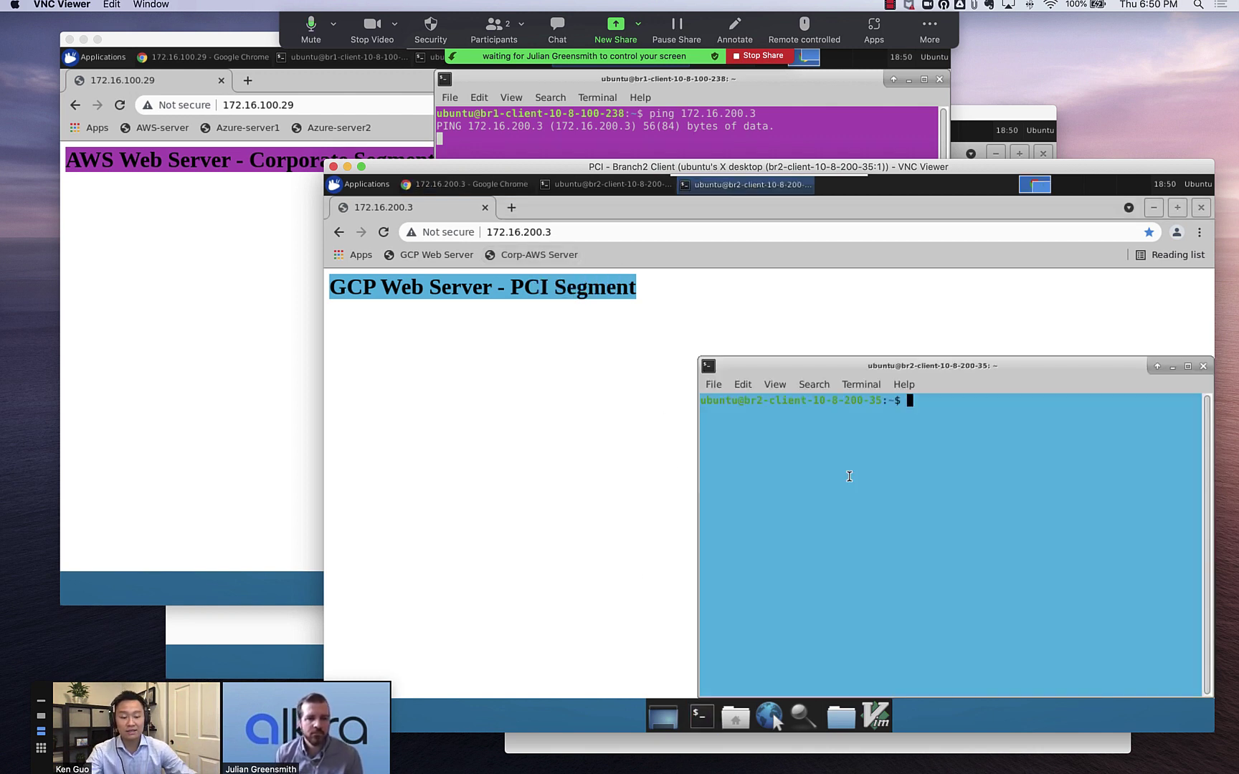
pyautogui.write('ping ')
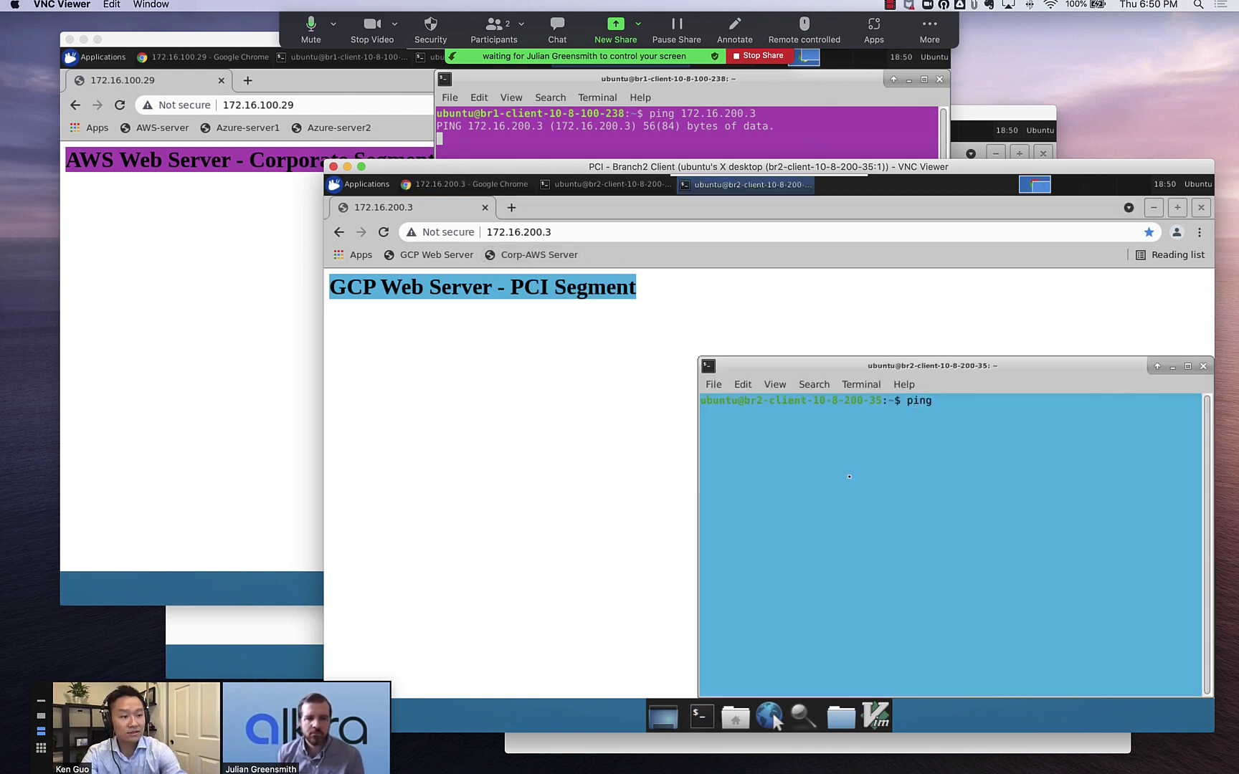
pyautogui.write('172.16.')
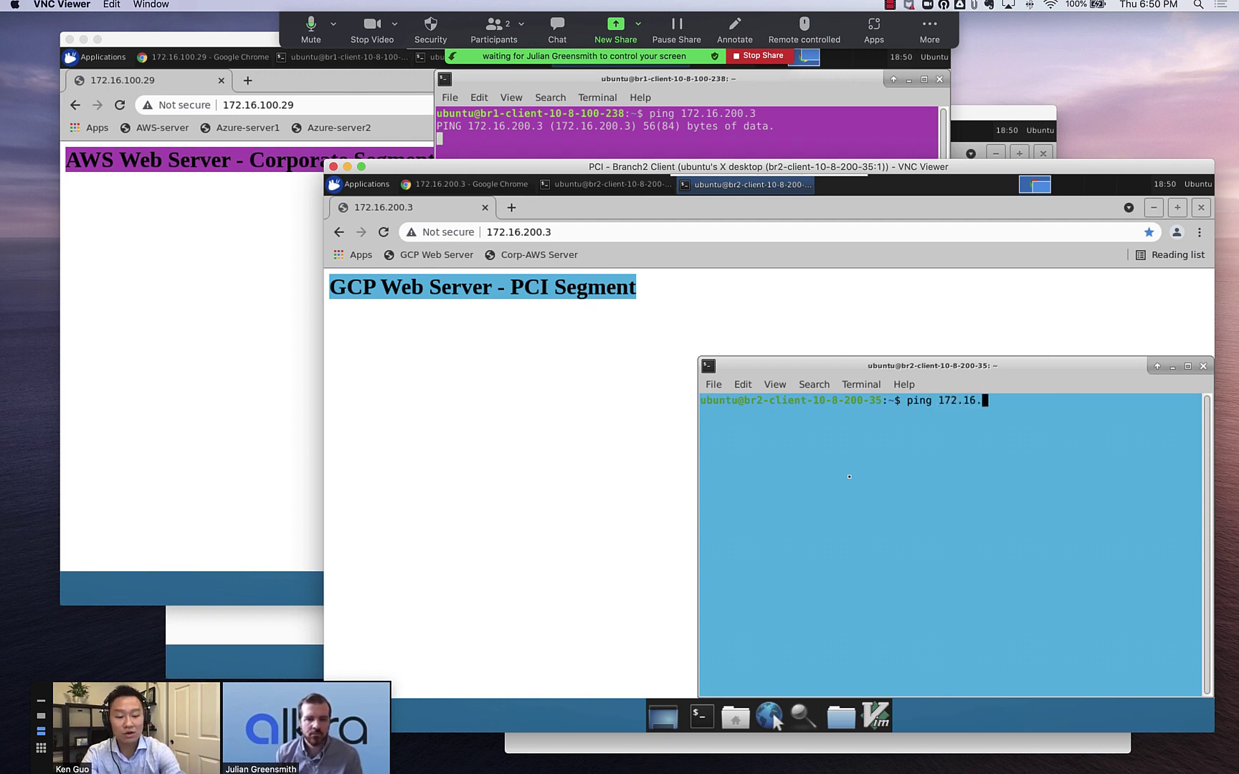
pyautogui.write('100.29')
pyautogui.press('Return')
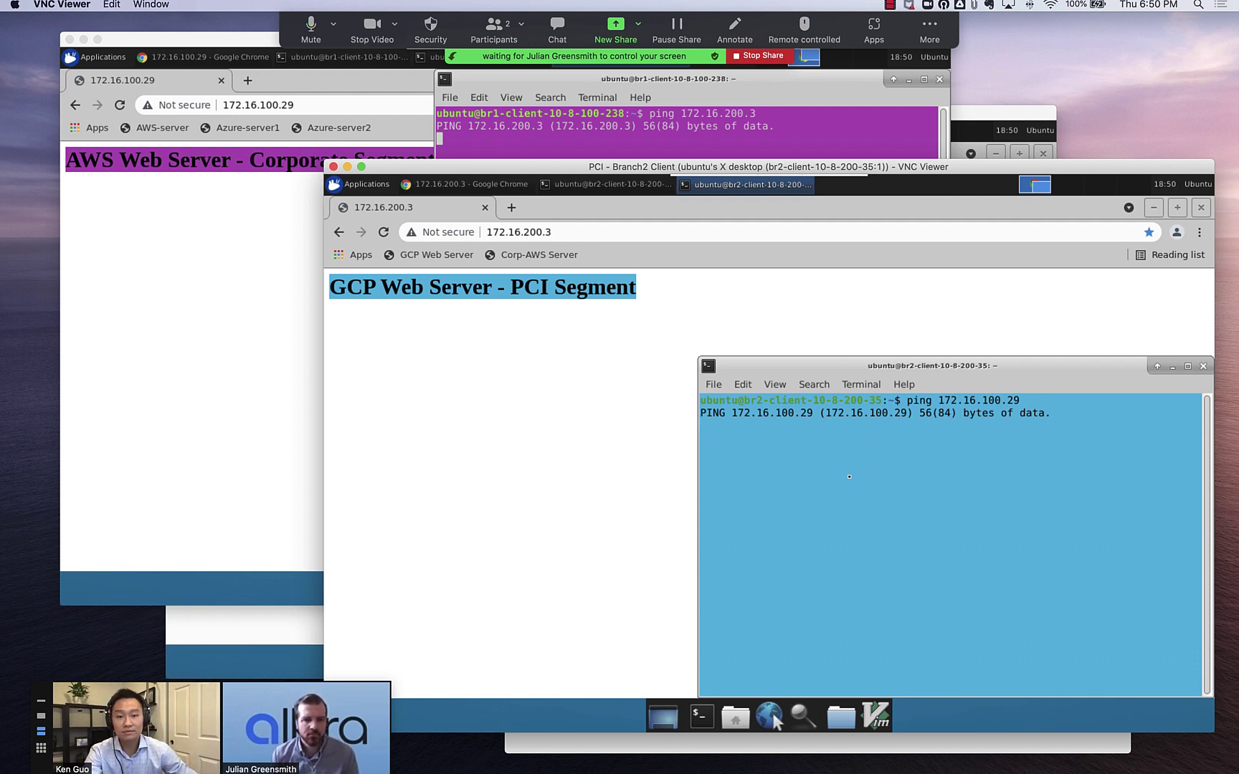
pyautogui.hotkey('ctrl', 'c')
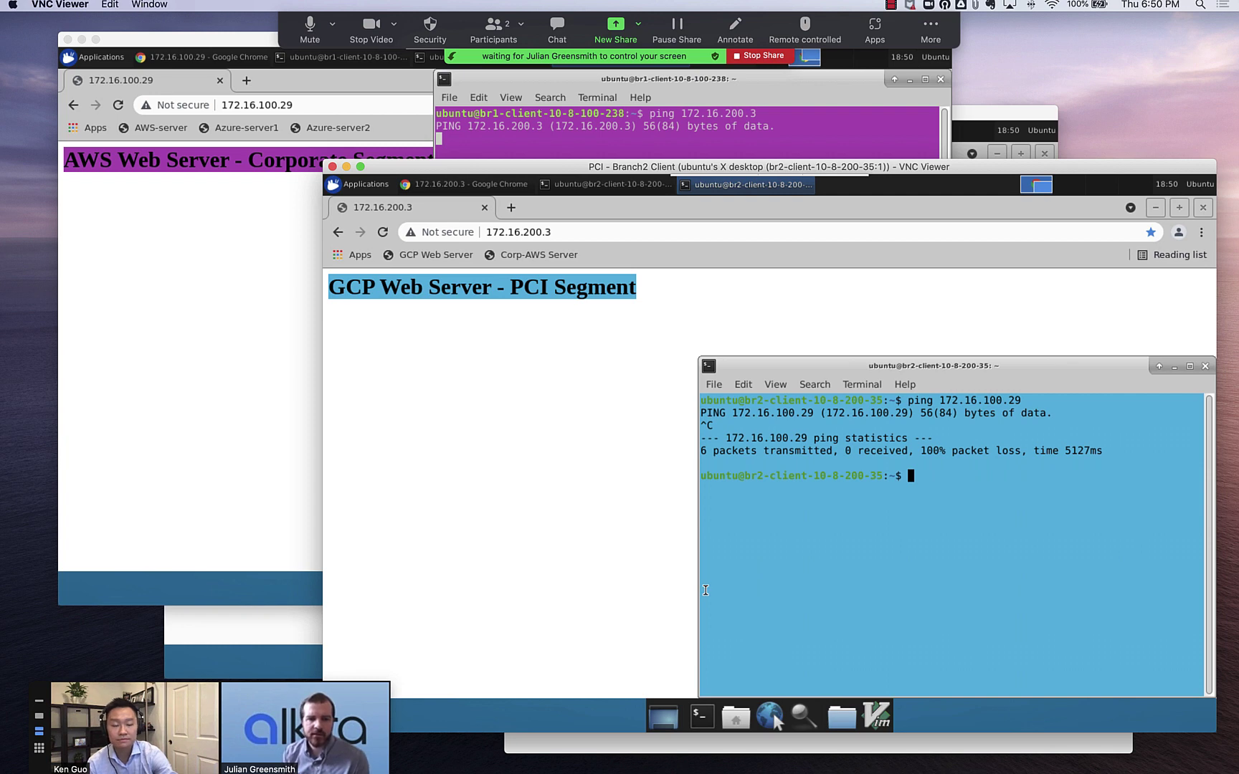
pyautogui.hotkey('ctrl', 'Right')
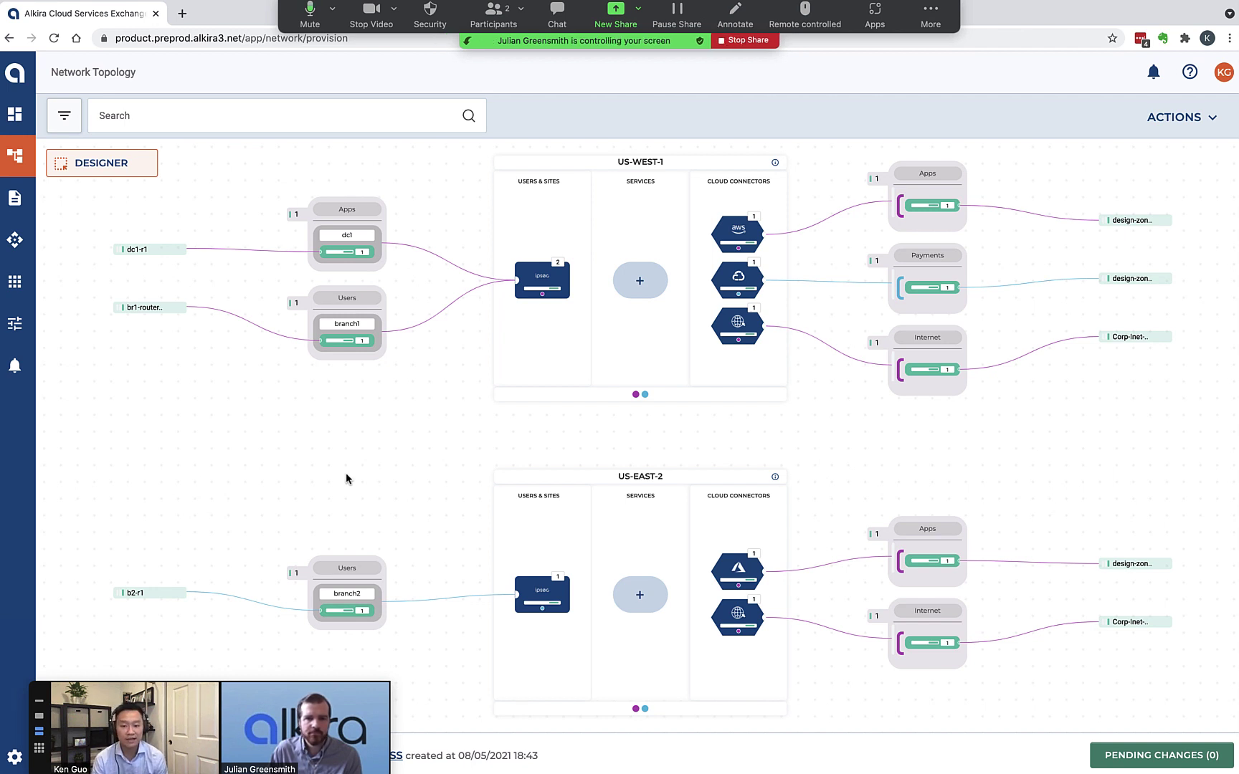
# Open the Cloud Exchange Point actions menu on the Network Topology page.
pyautogui.click(1180, 121)
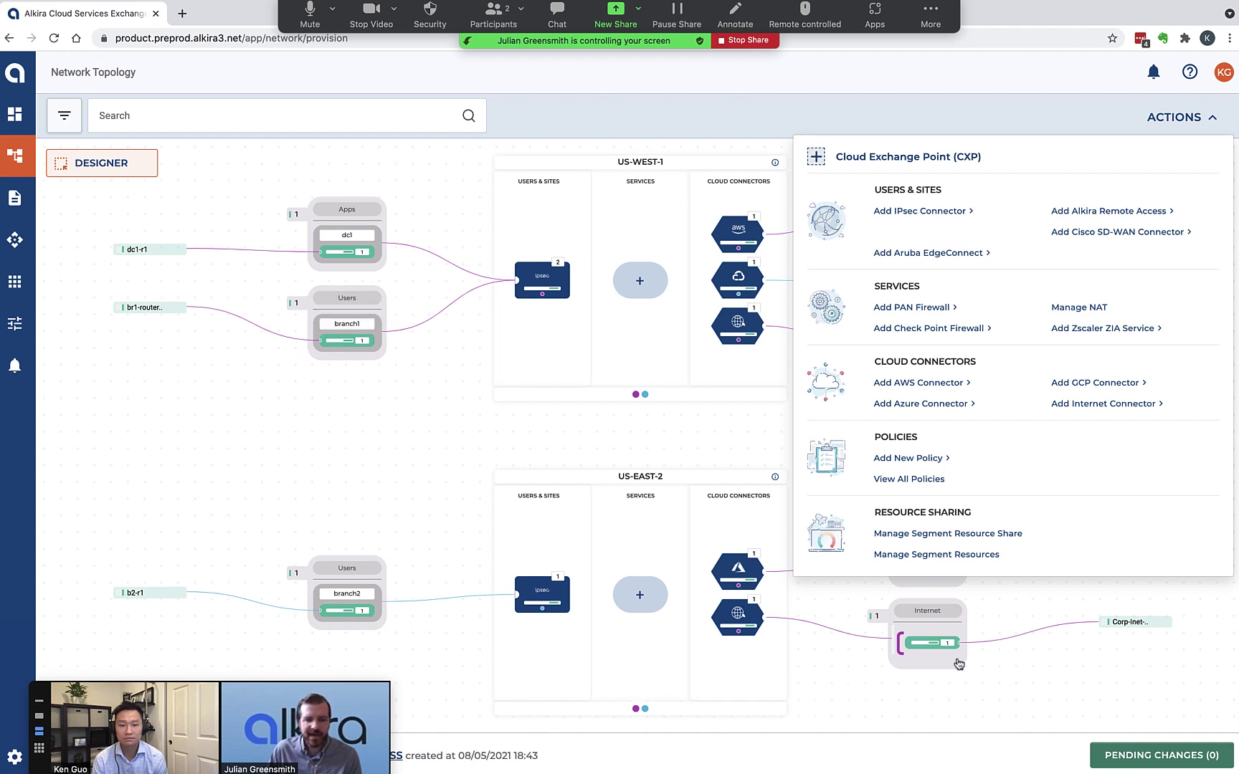
# Start a new custom traffic policy and name it 'Allow Users To Internet'.
pyautogui.click(913, 463)
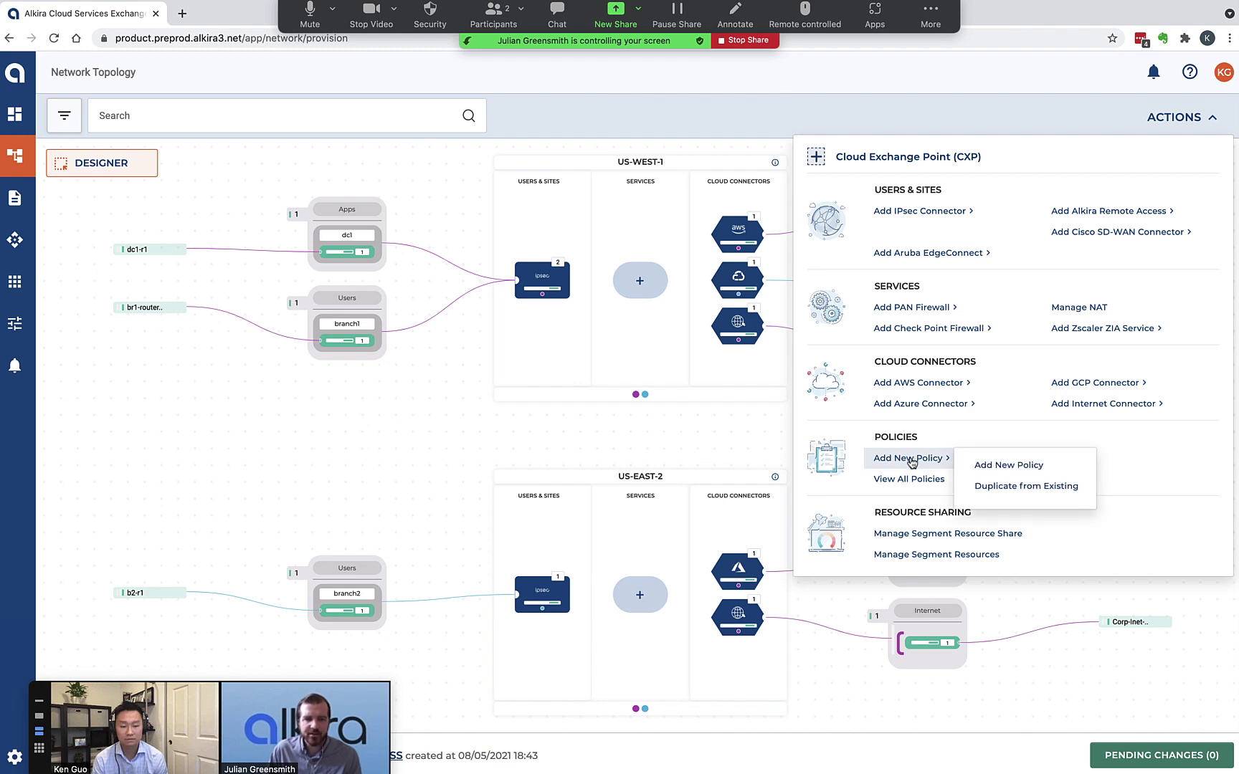
pyautogui.click(1026, 465)
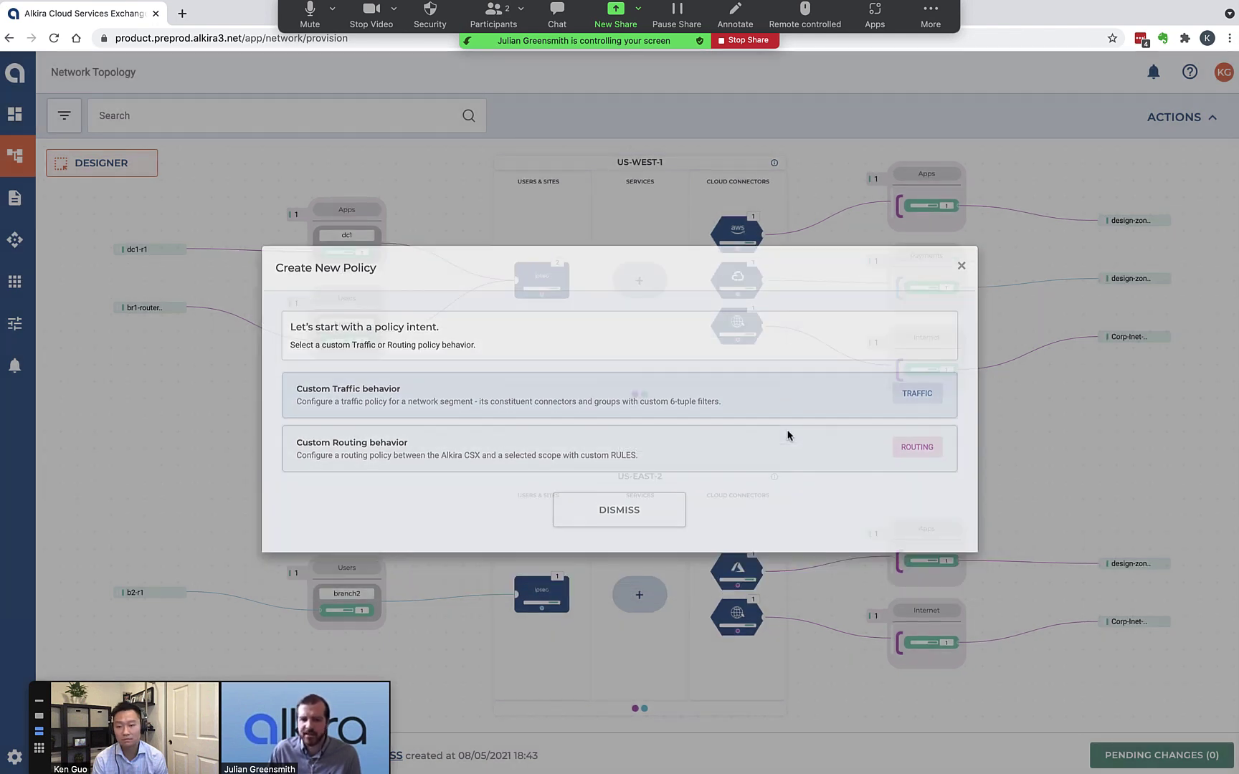
pyautogui.click(789, 435)
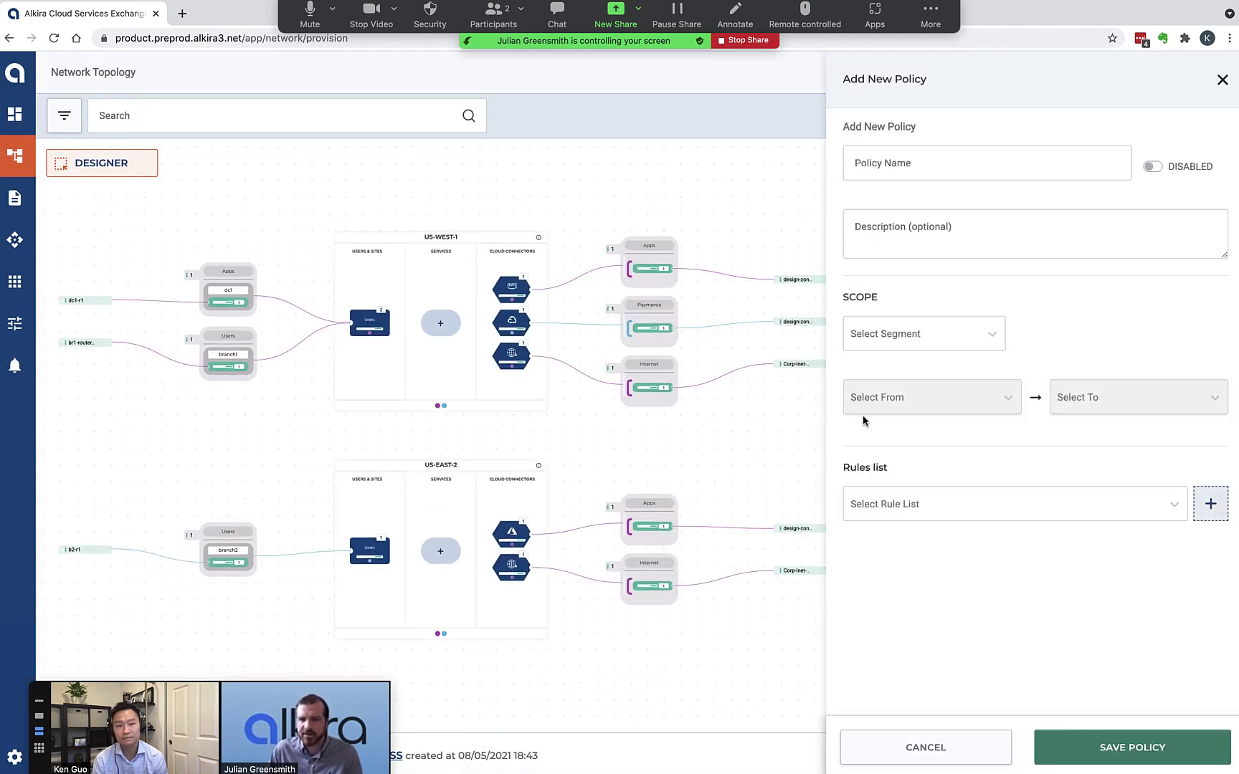
pyautogui.click(988, 162)
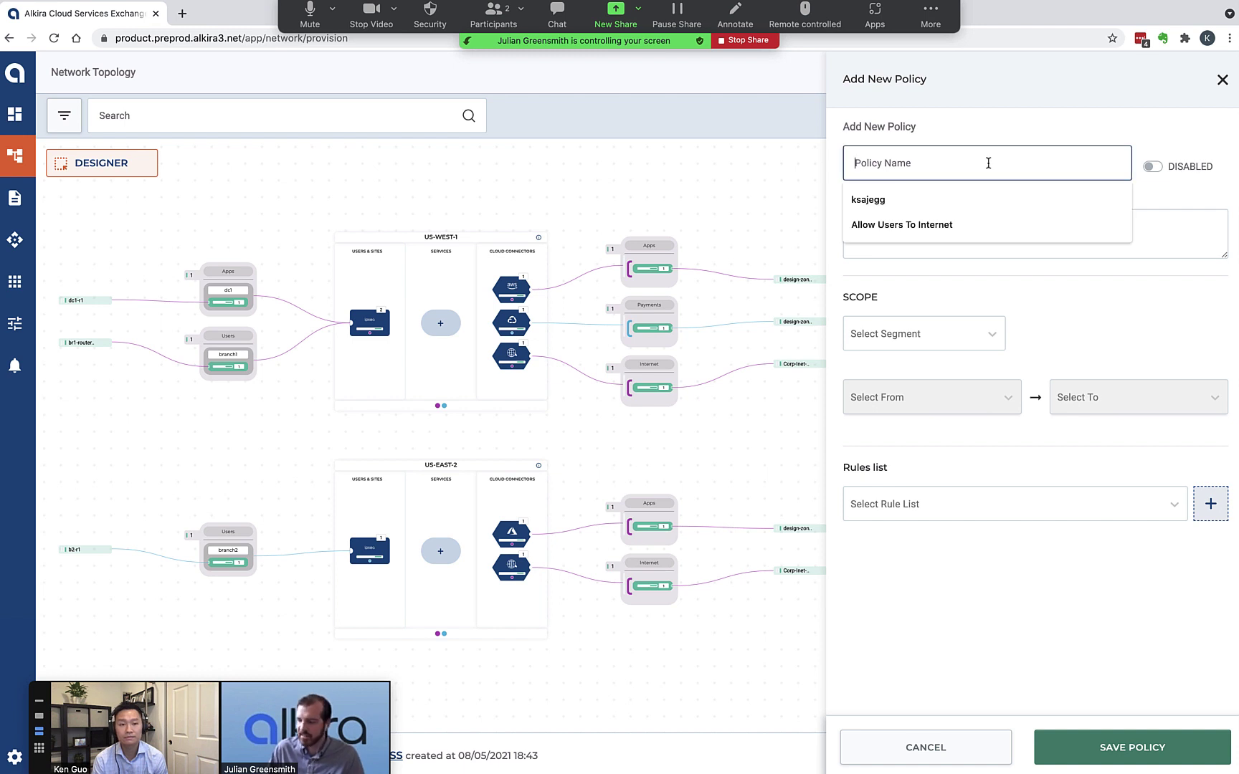
pyautogui.write('Allow Users To Internet')
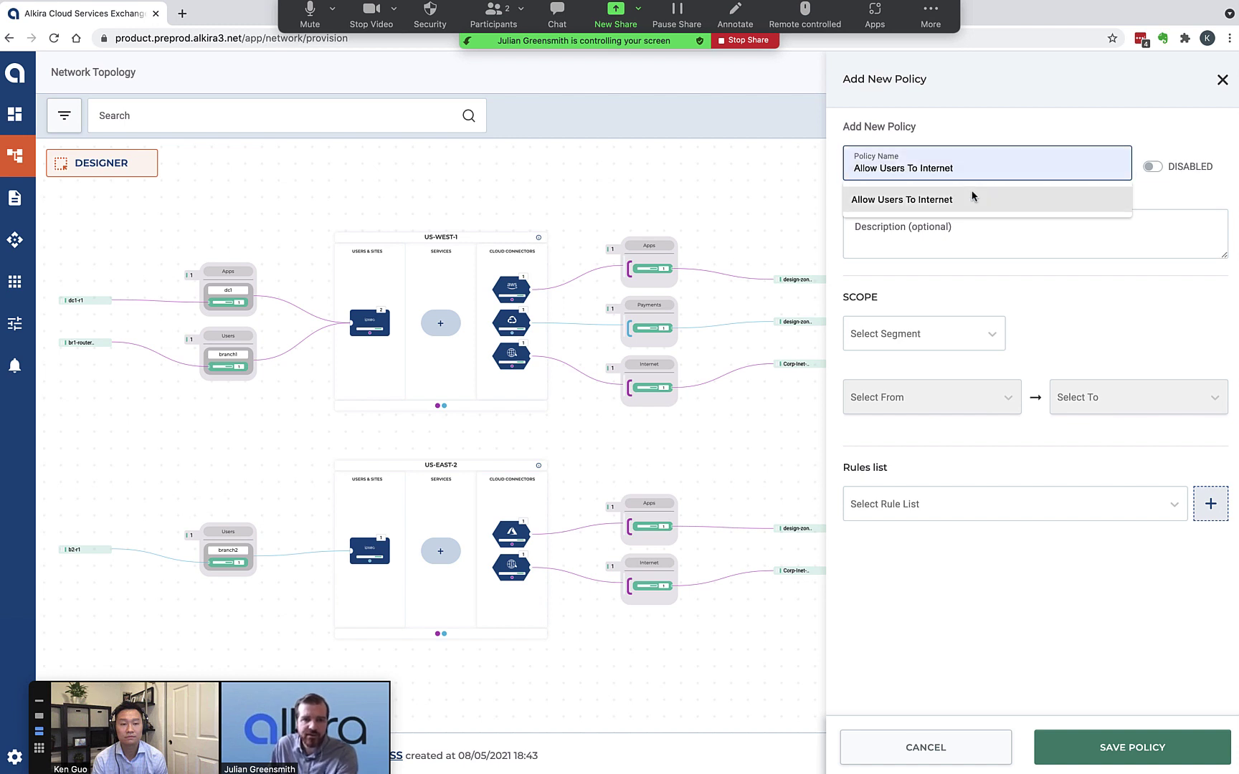
pyautogui.click(974, 196)
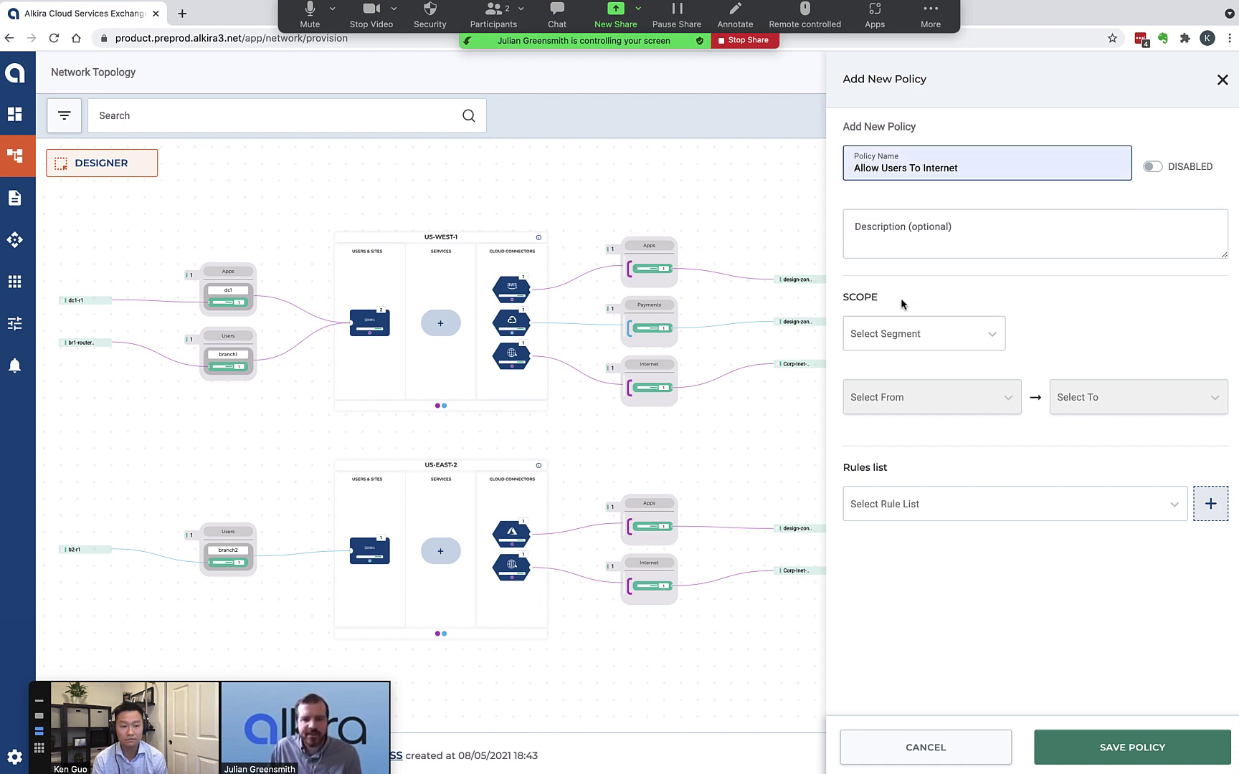
# Scope the policy to segment CORP, with traffic from Users to Internet.
pyautogui.click(991, 337)
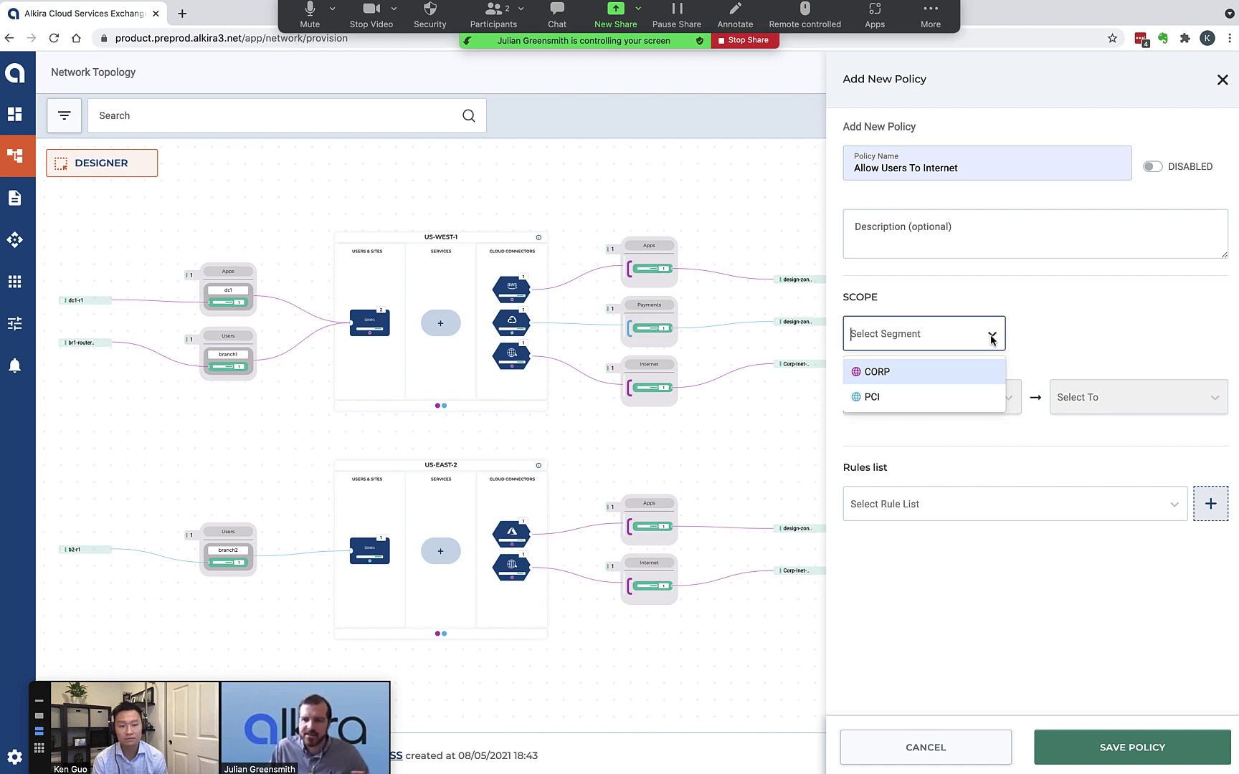
pyautogui.click(967, 372)
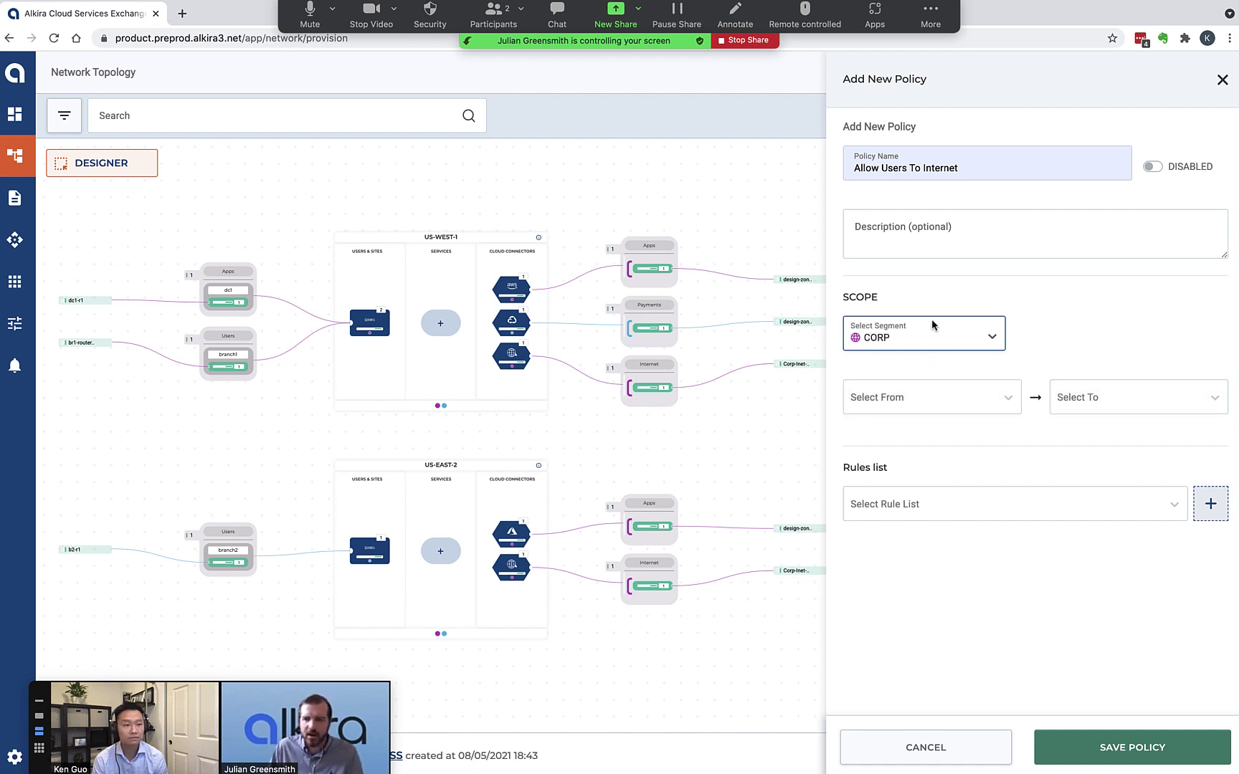
pyautogui.click(932, 406)
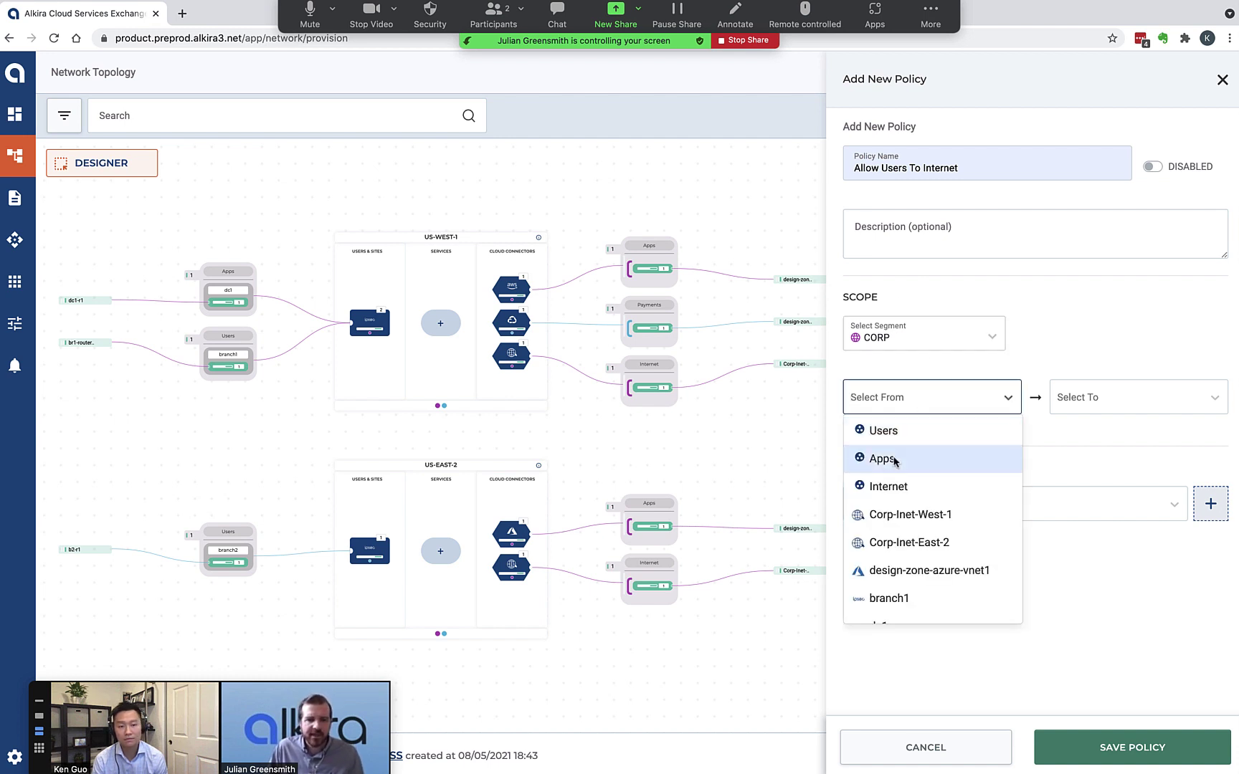
pyautogui.click(898, 433)
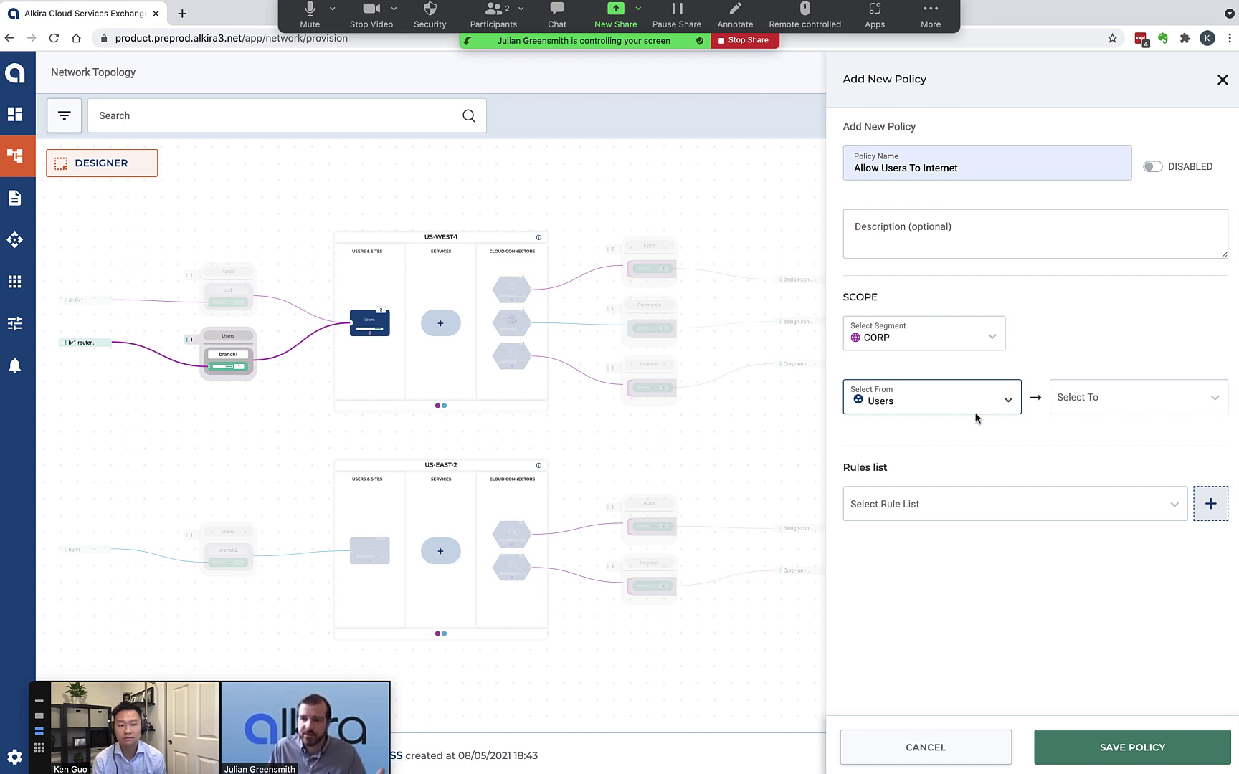
pyautogui.click(1088, 402)
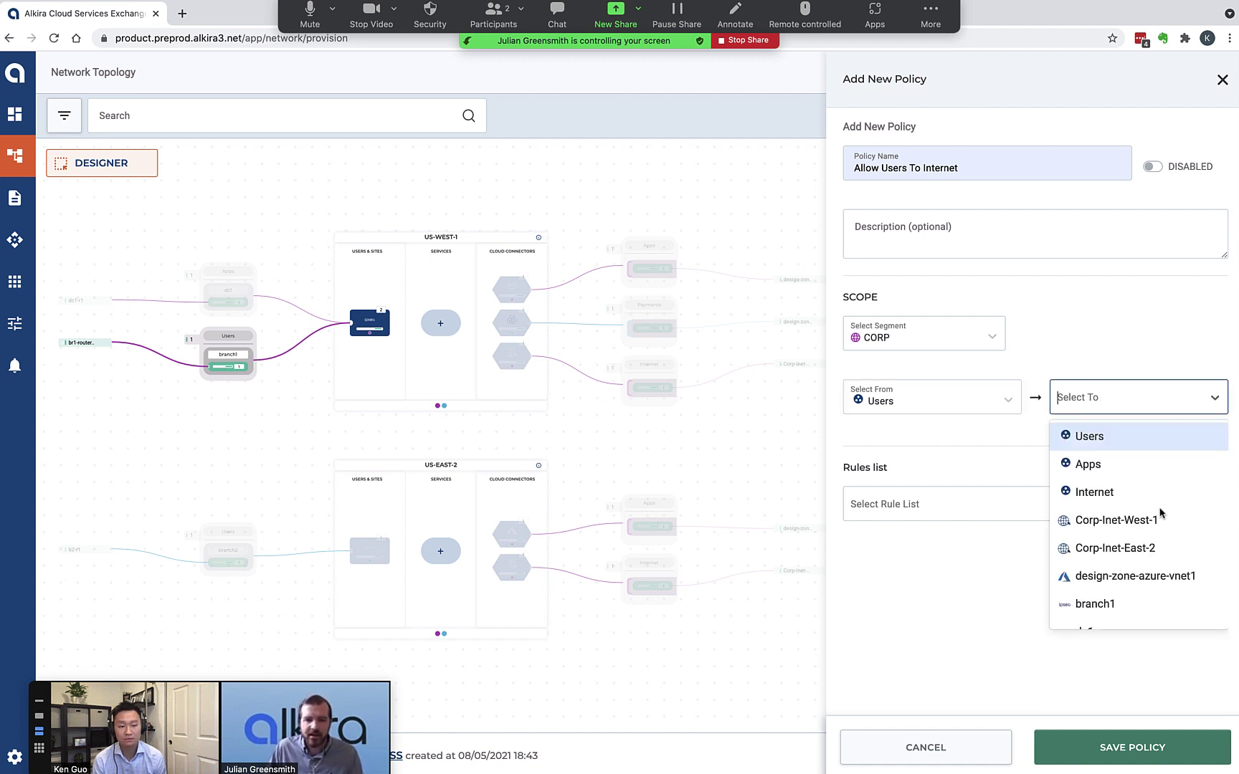
pyautogui.click(1091, 493)
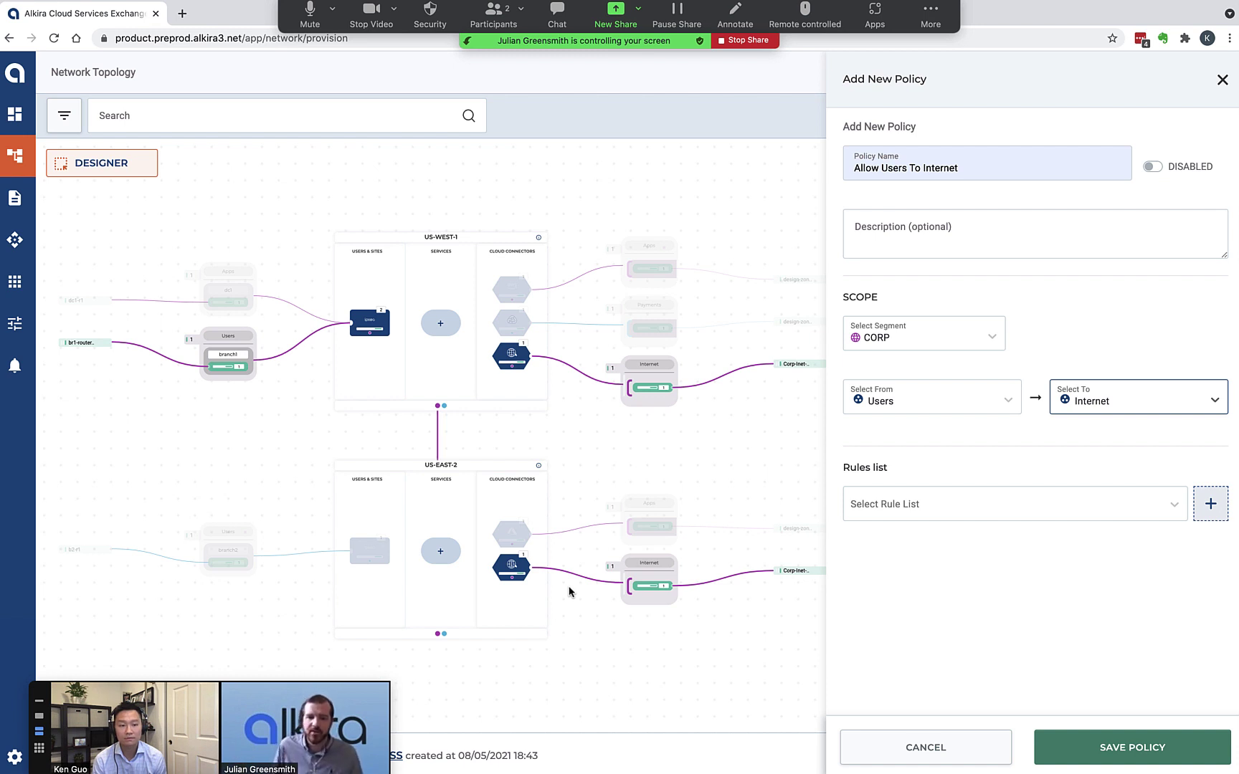
# Pick the Allow-Internet rule list, then cancel the policy without saving.
pyautogui.click(906, 504)
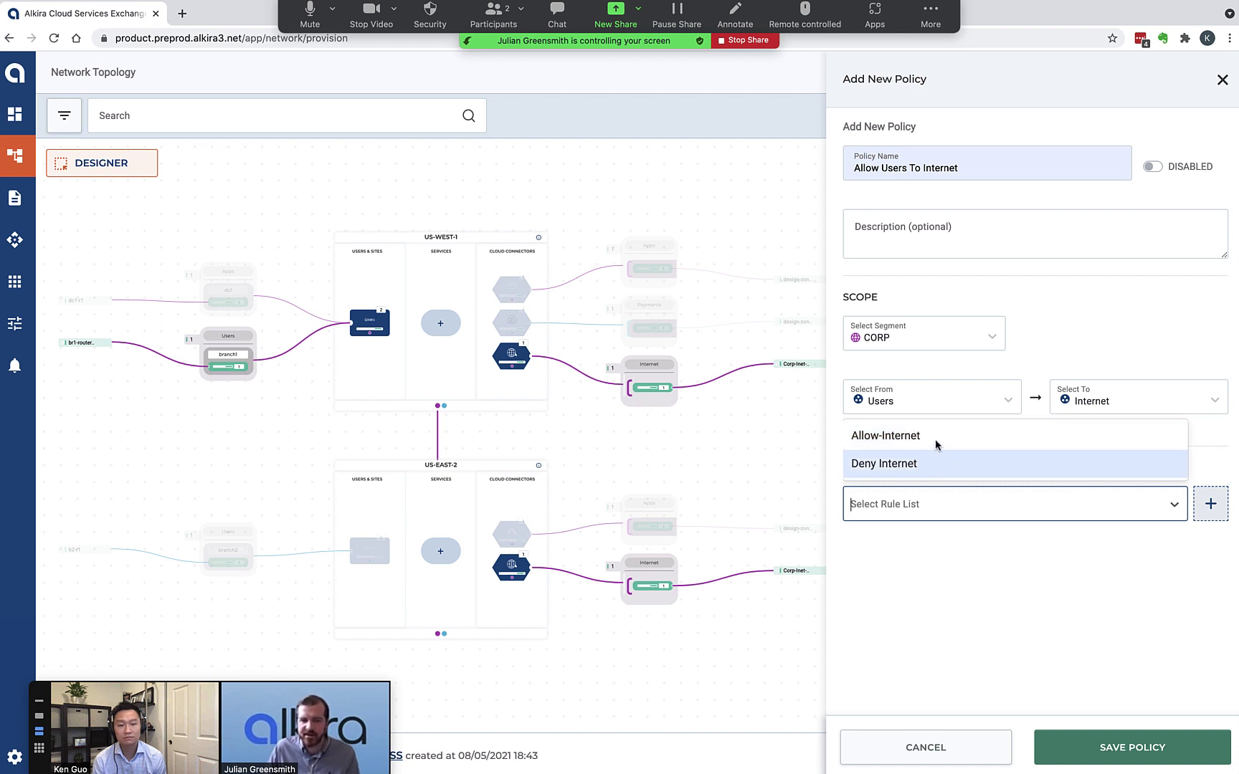
pyautogui.click(938, 437)
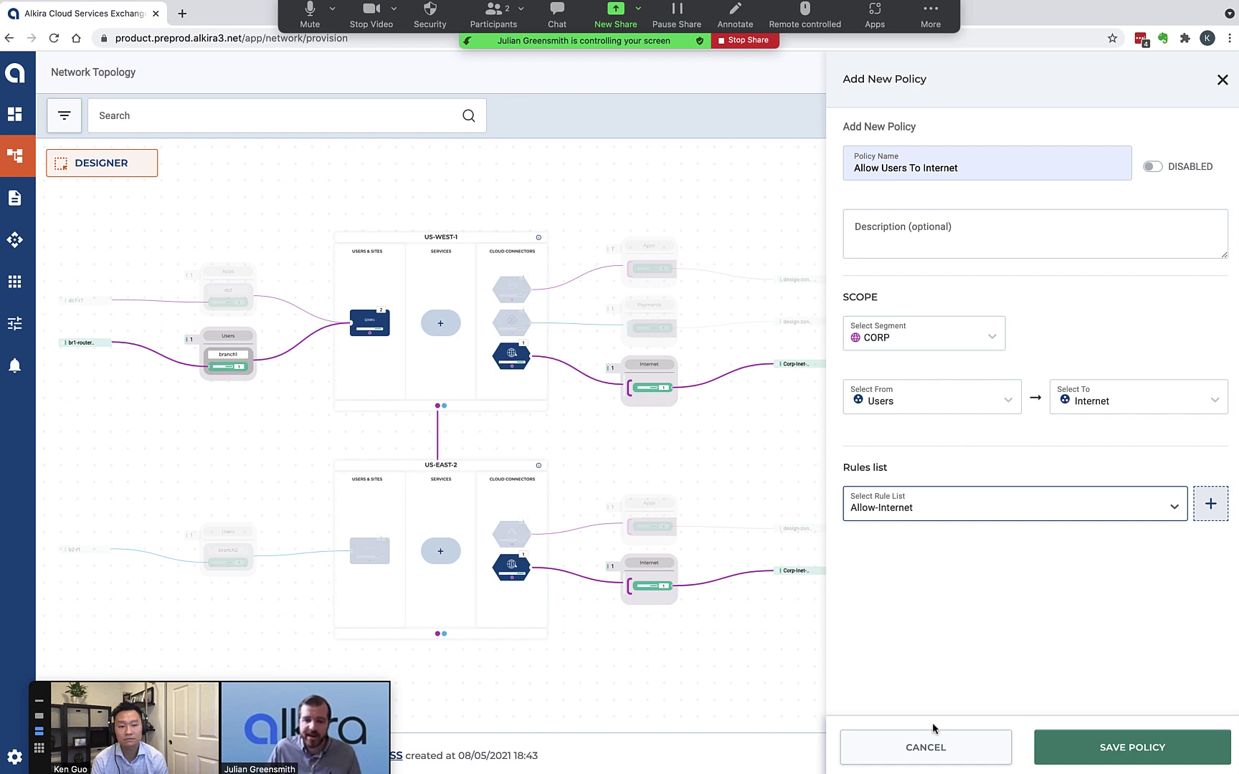
pyautogui.click(927, 748)
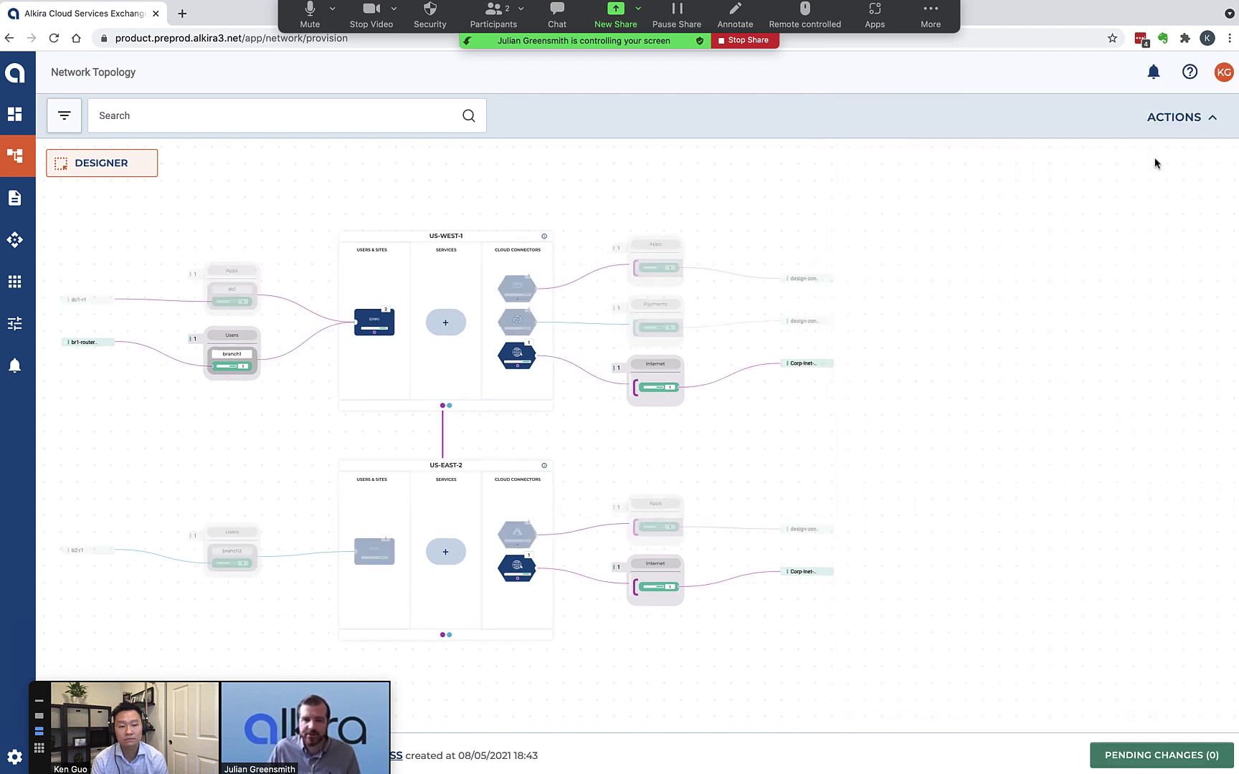
pyautogui.click(1177, 123)
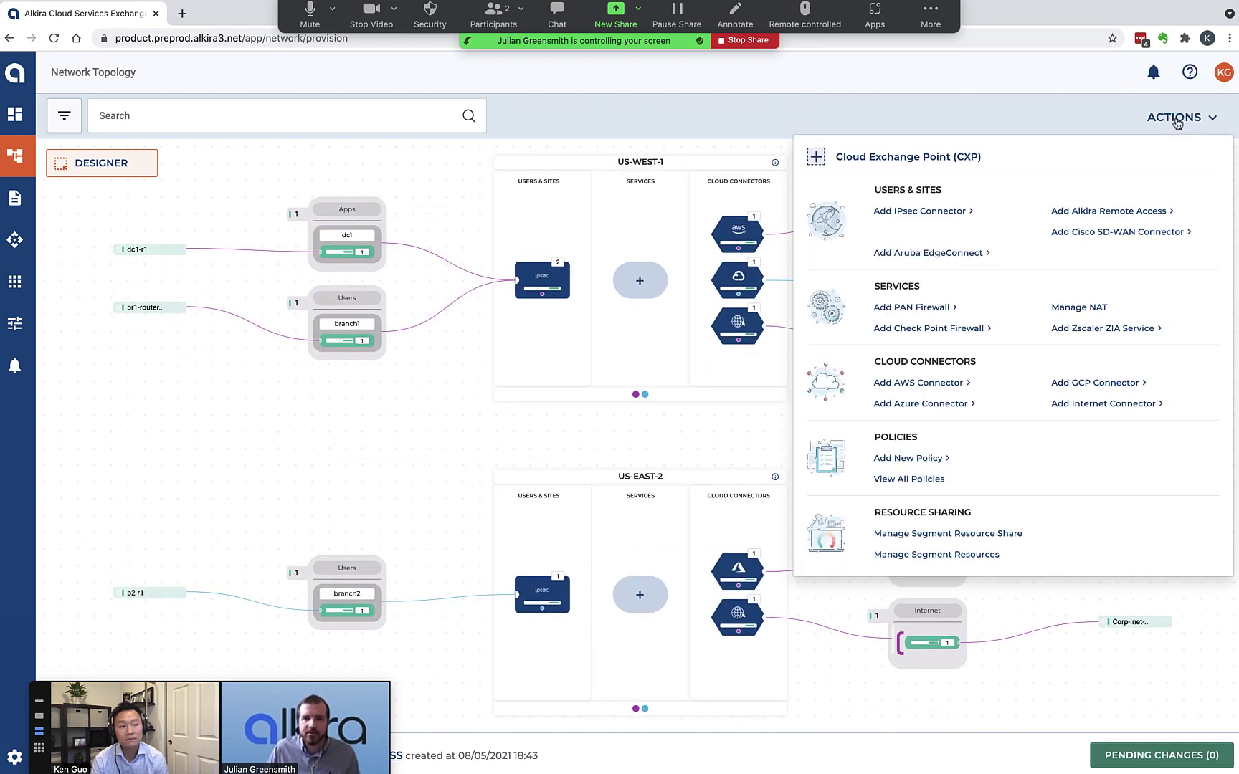
# List all global policies and highlight the Allow Users Group to Internet path on the topology.
pyautogui.click(912, 479)
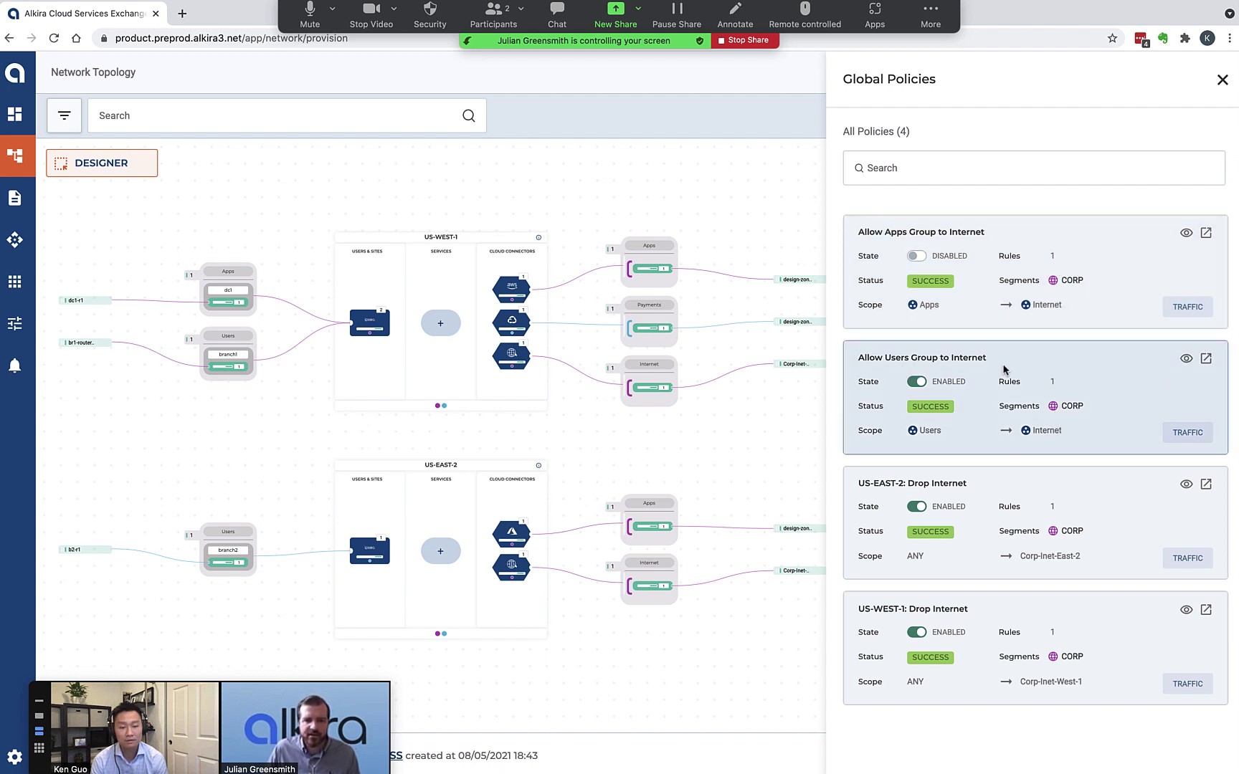
pyautogui.click(1186, 361)
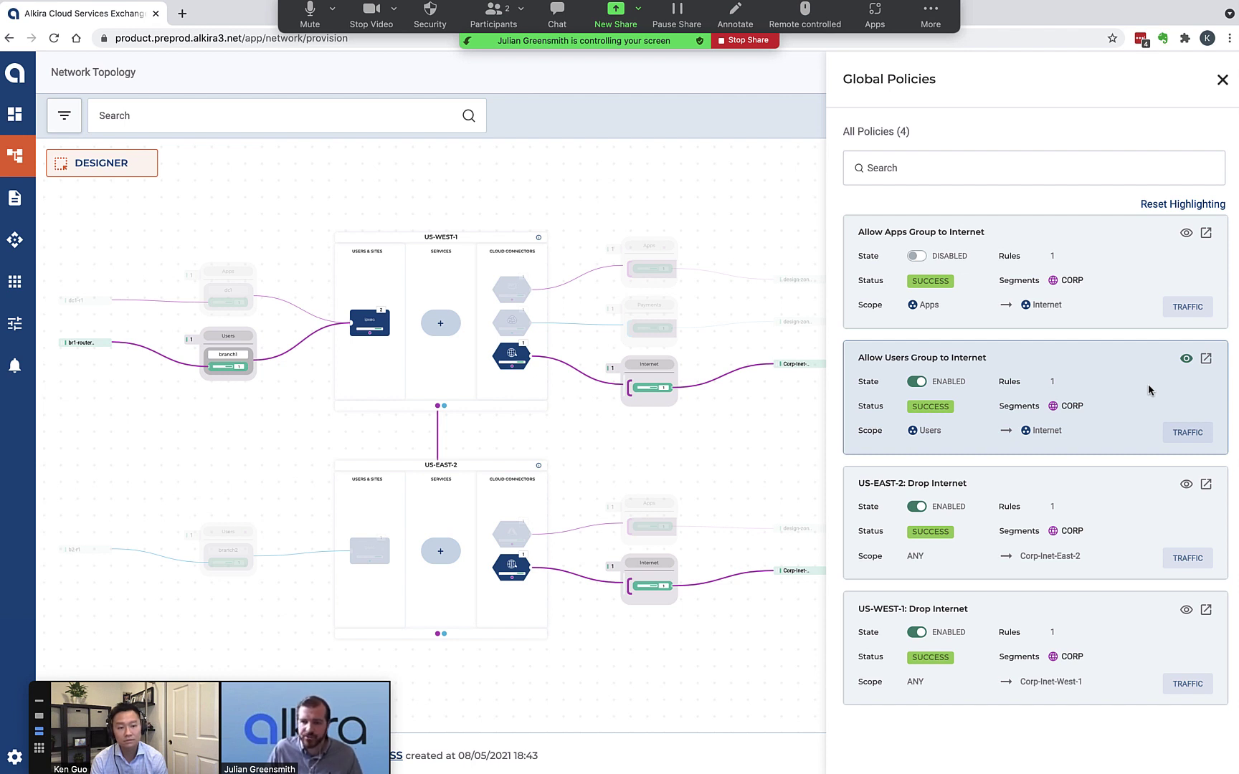
# Review the Allow Users Group to Internet and US-WEST-1: Drop Internet policy details, then close the panel.
pyautogui.click(1206, 361)
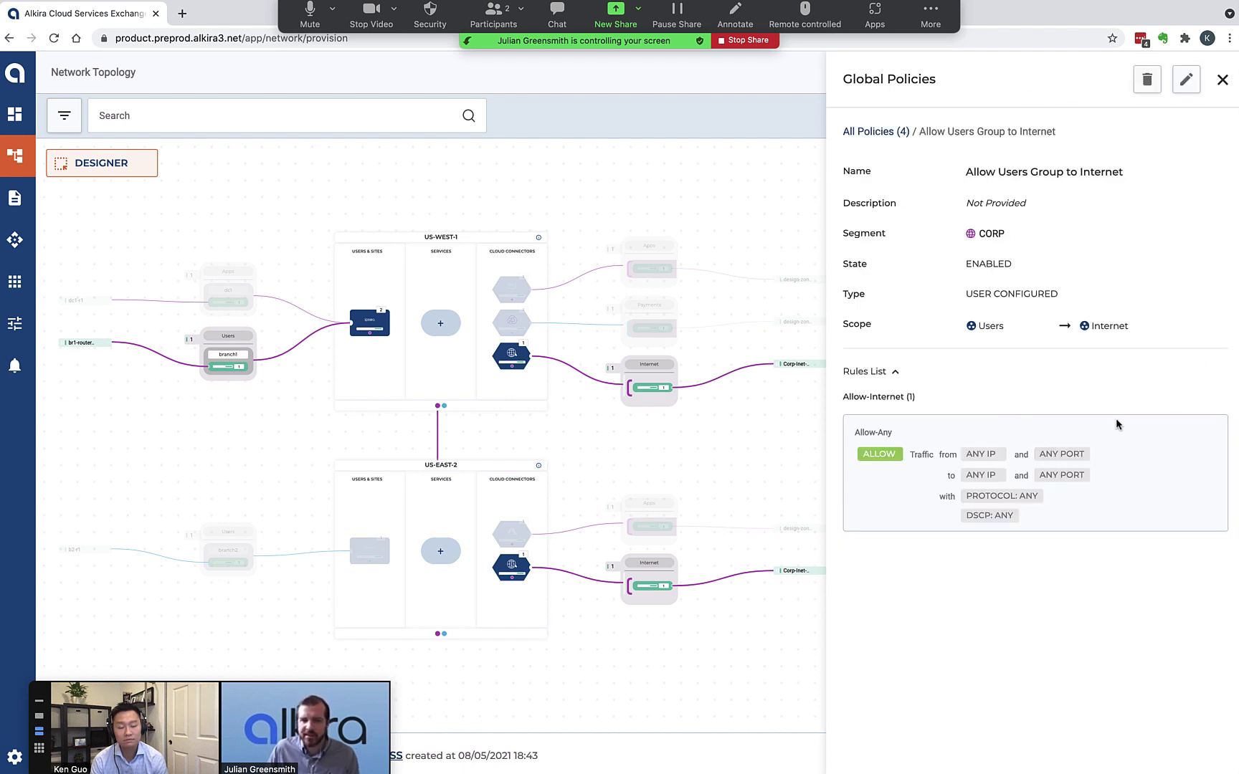
pyautogui.click(888, 133)
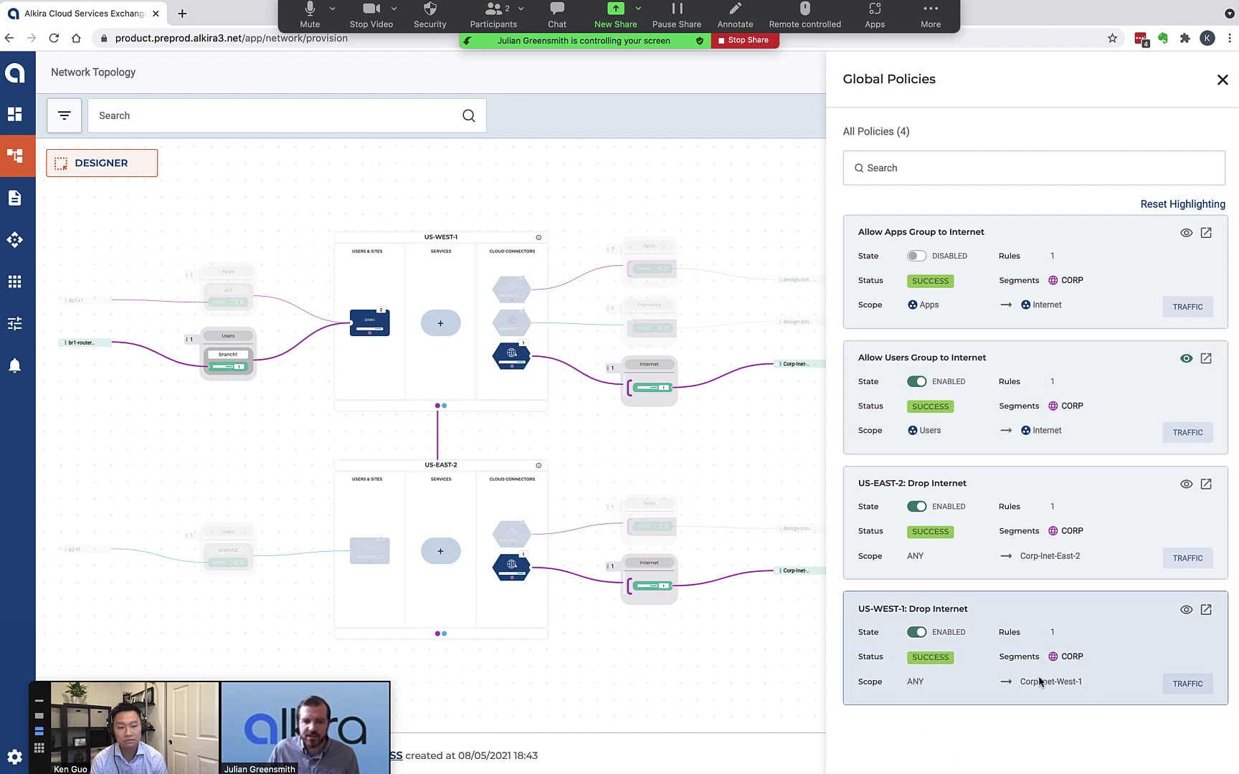
pyautogui.click(1186, 612)
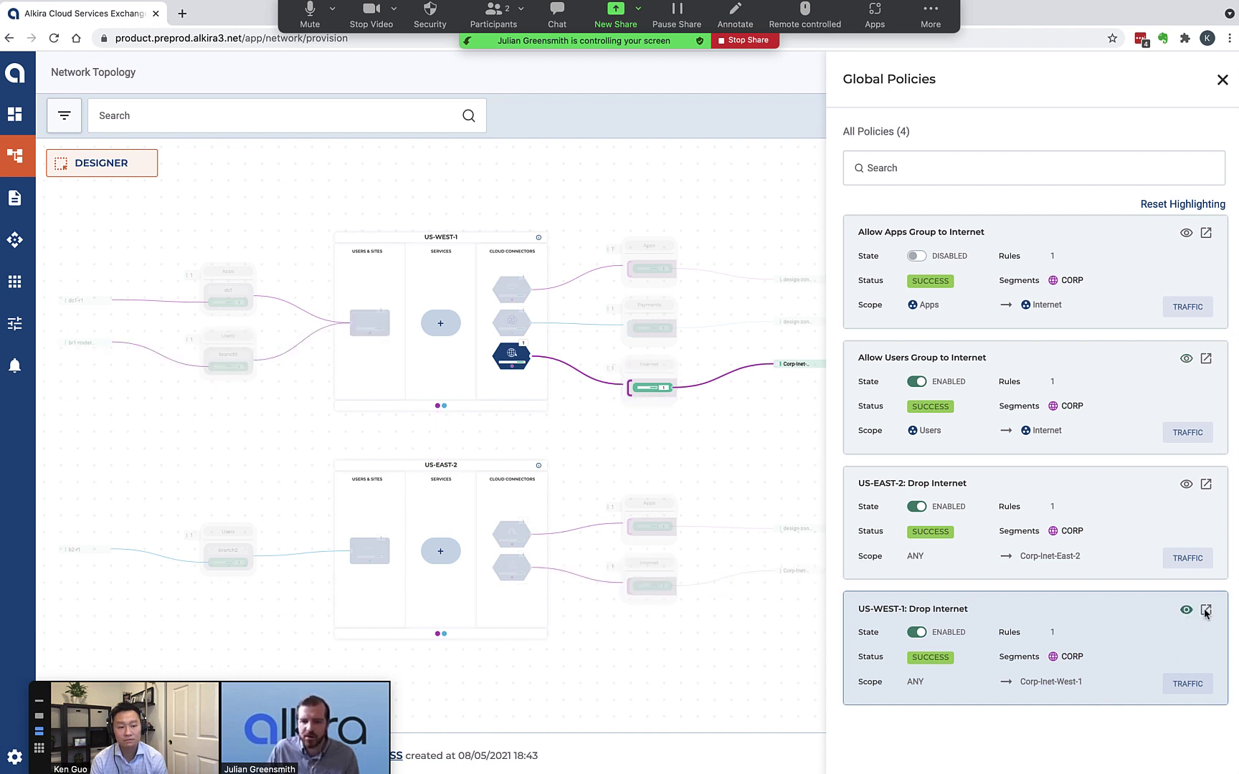
pyautogui.click(1206, 612)
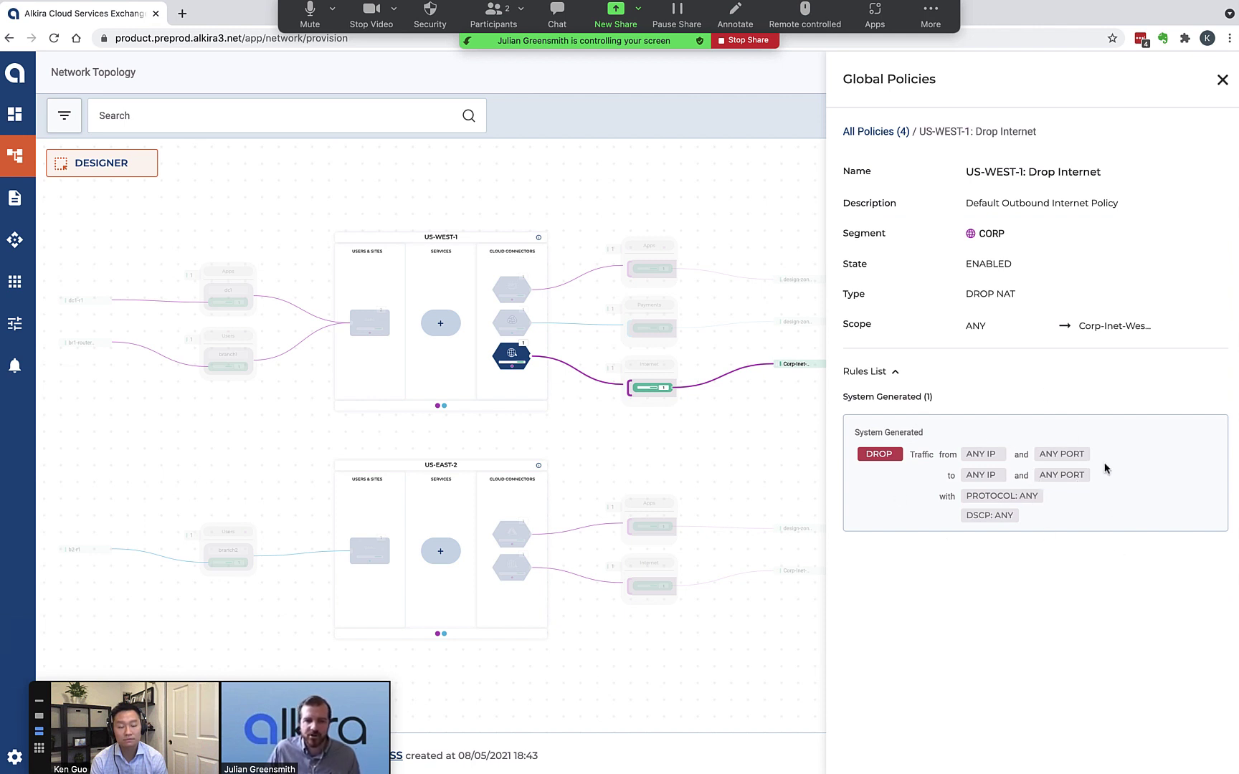
pyautogui.click(1221, 79)
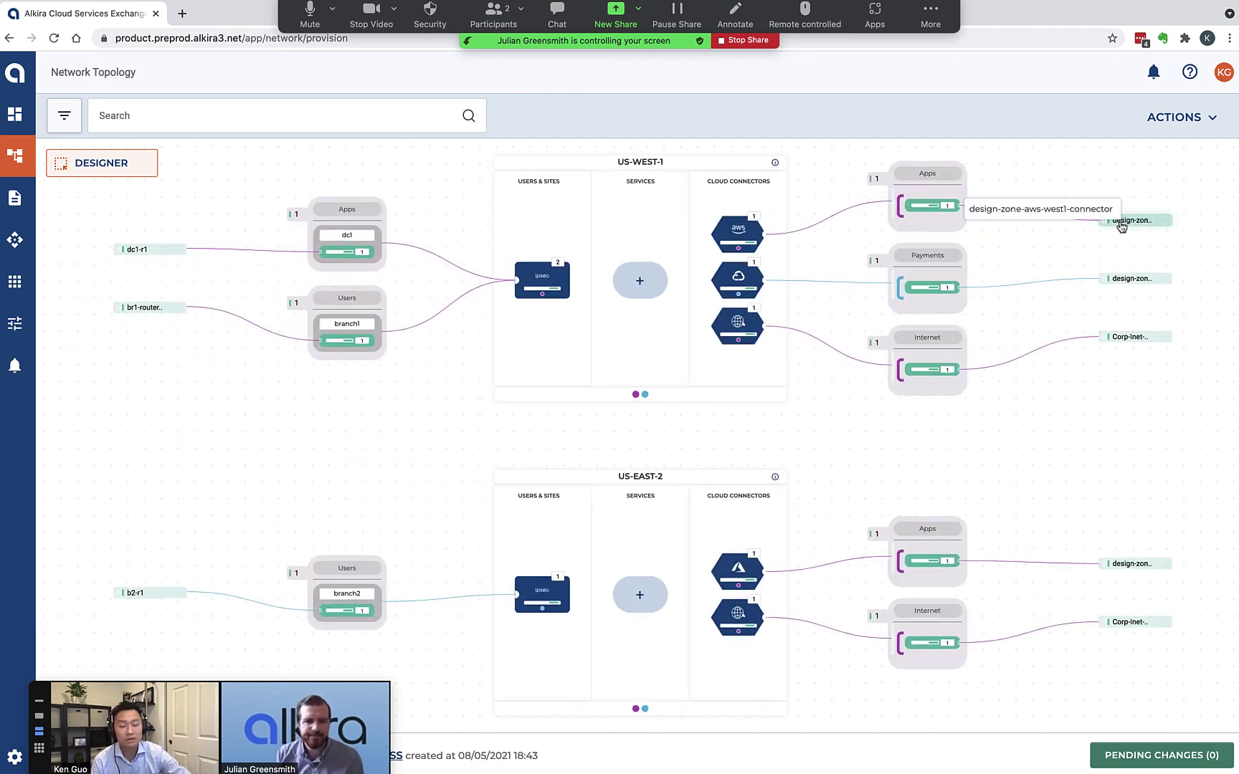
# Show the Global Policies list via ACTIONS > View All Policies, with Allow Apps Group to Internet disabled.
pyautogui.click(1181, 131)
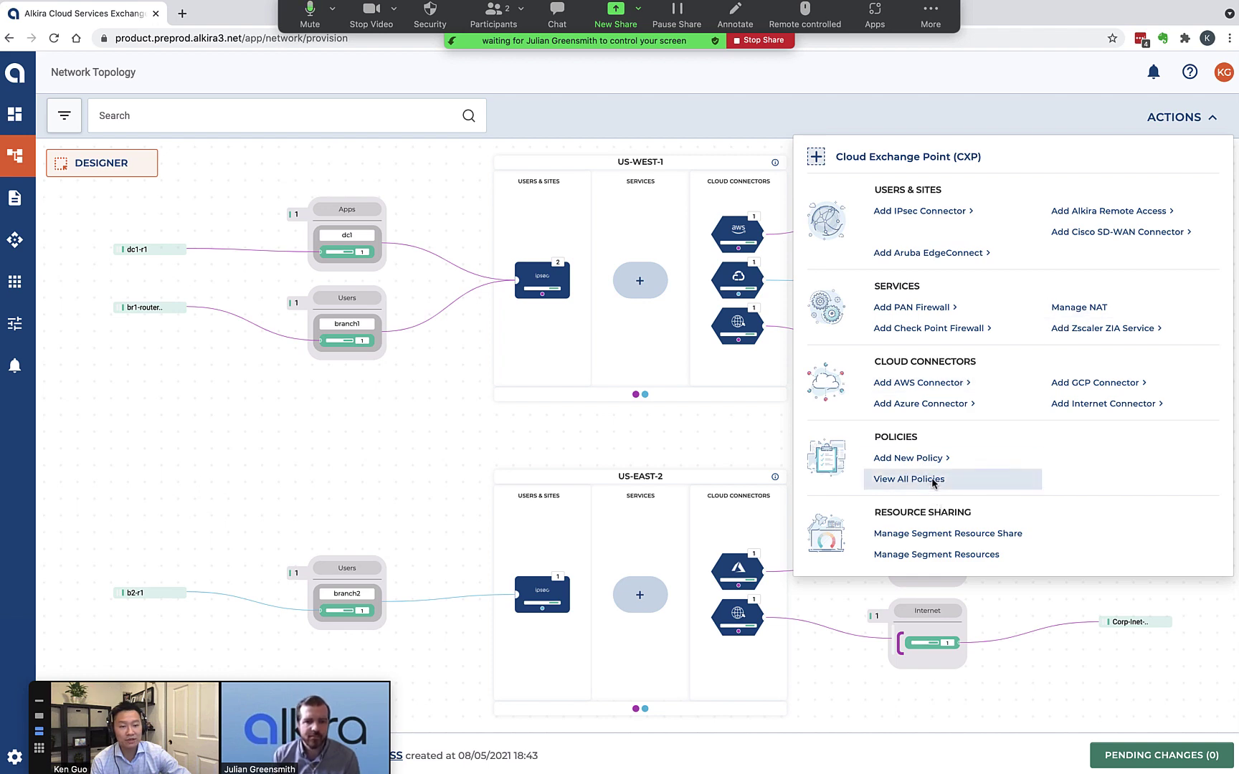
pyautogui.click(932, 479)
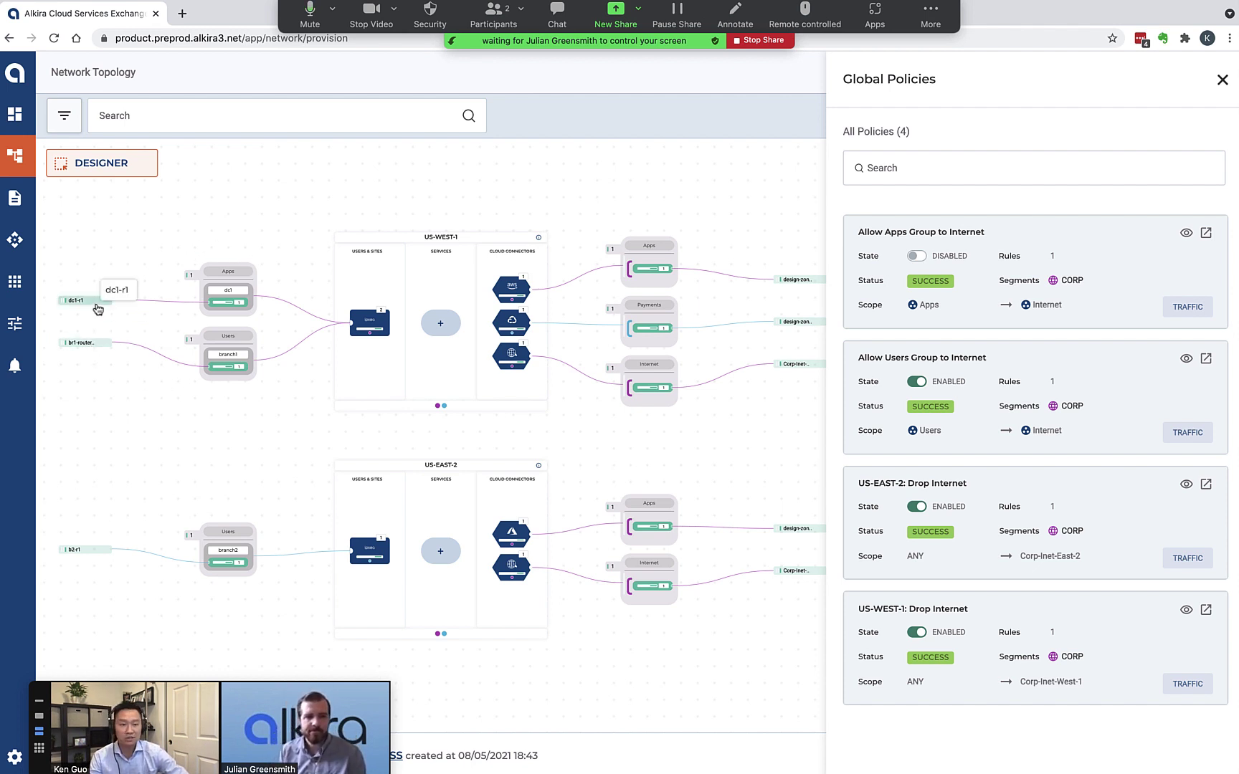
pyautogui.moveTo(730, 761)
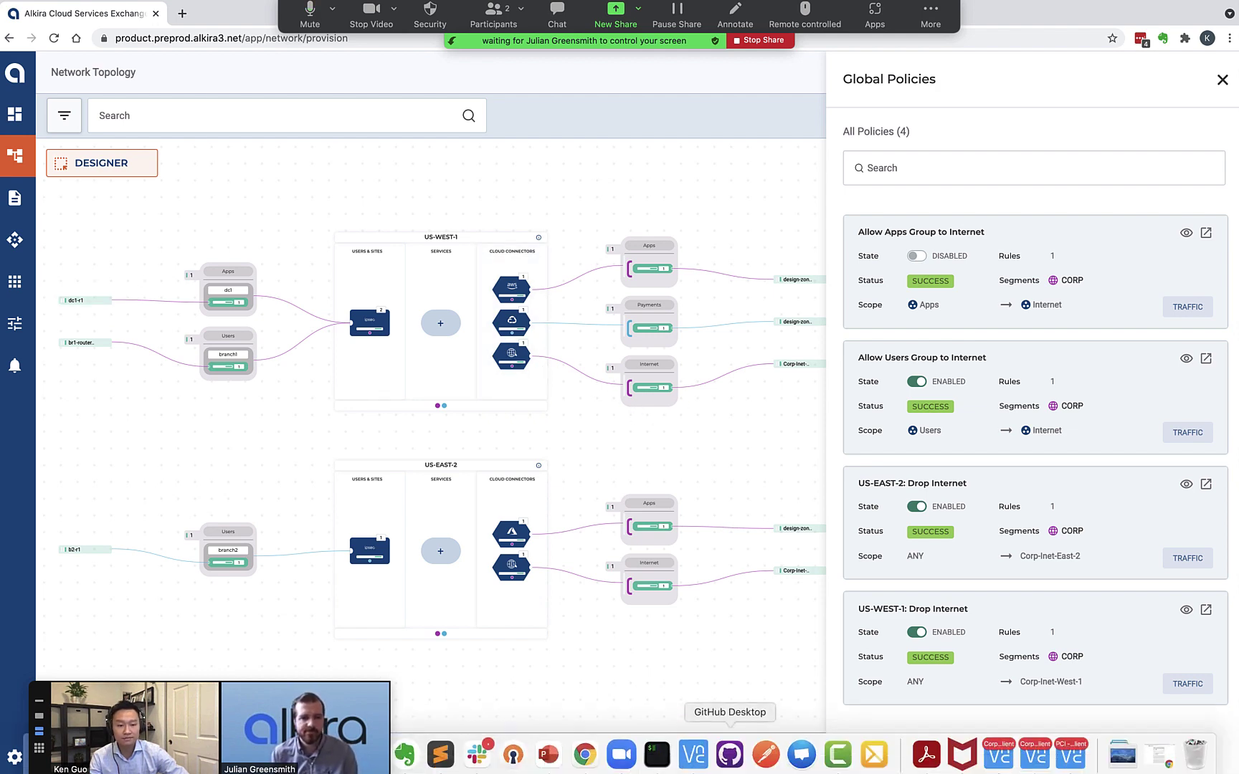
pyautogui.click(693, 755)
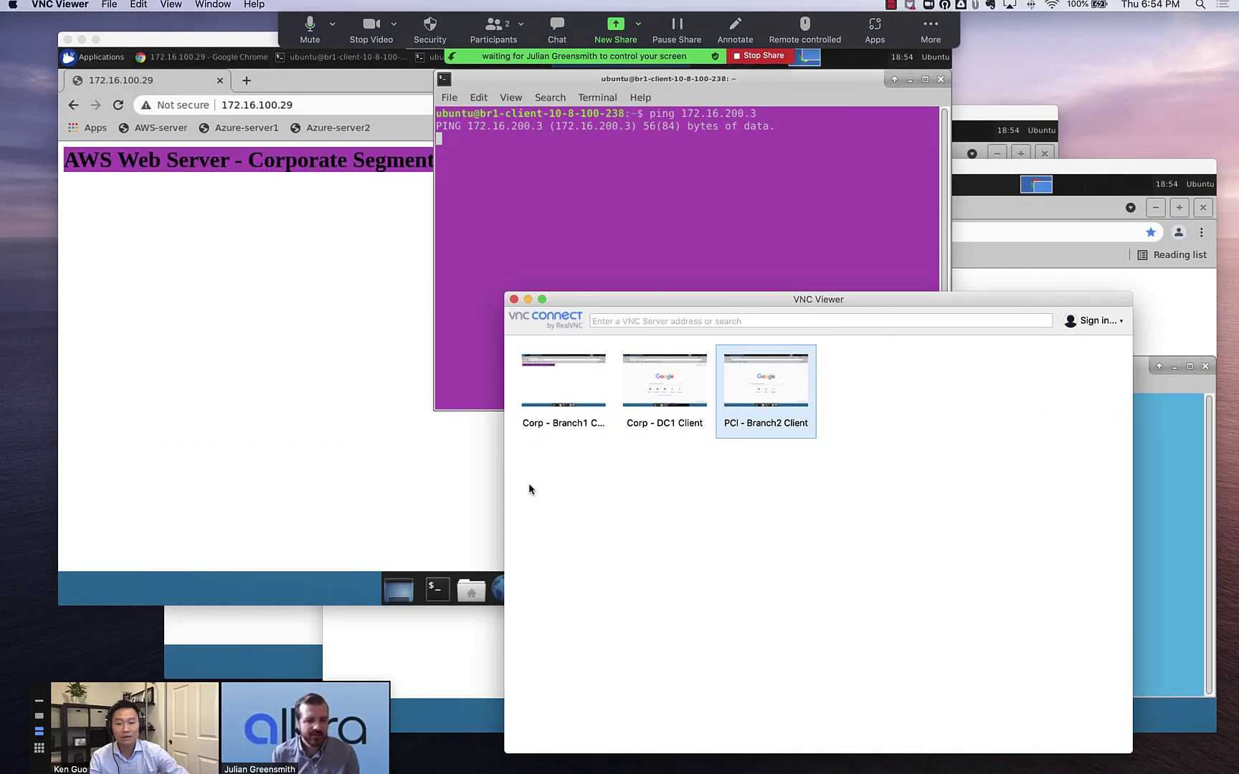
pyautogui.click(346, 299)
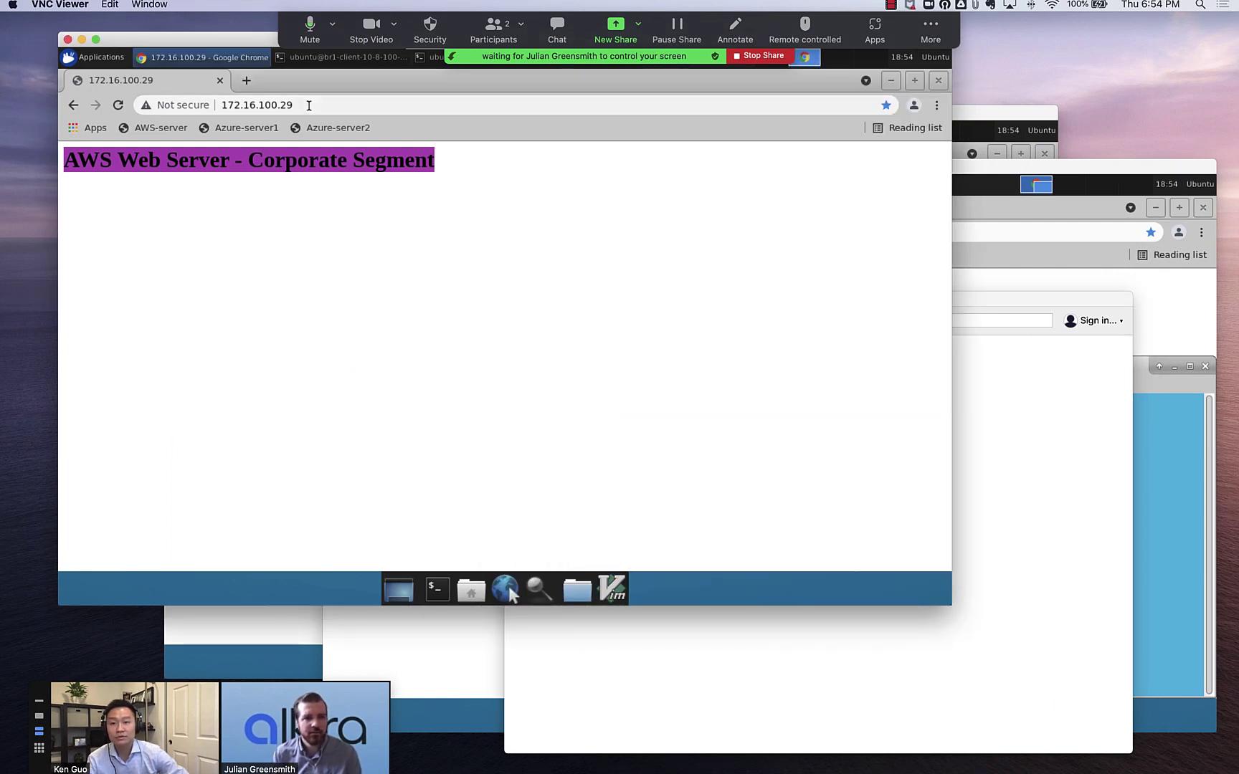
pyautogui.click(246, 79)
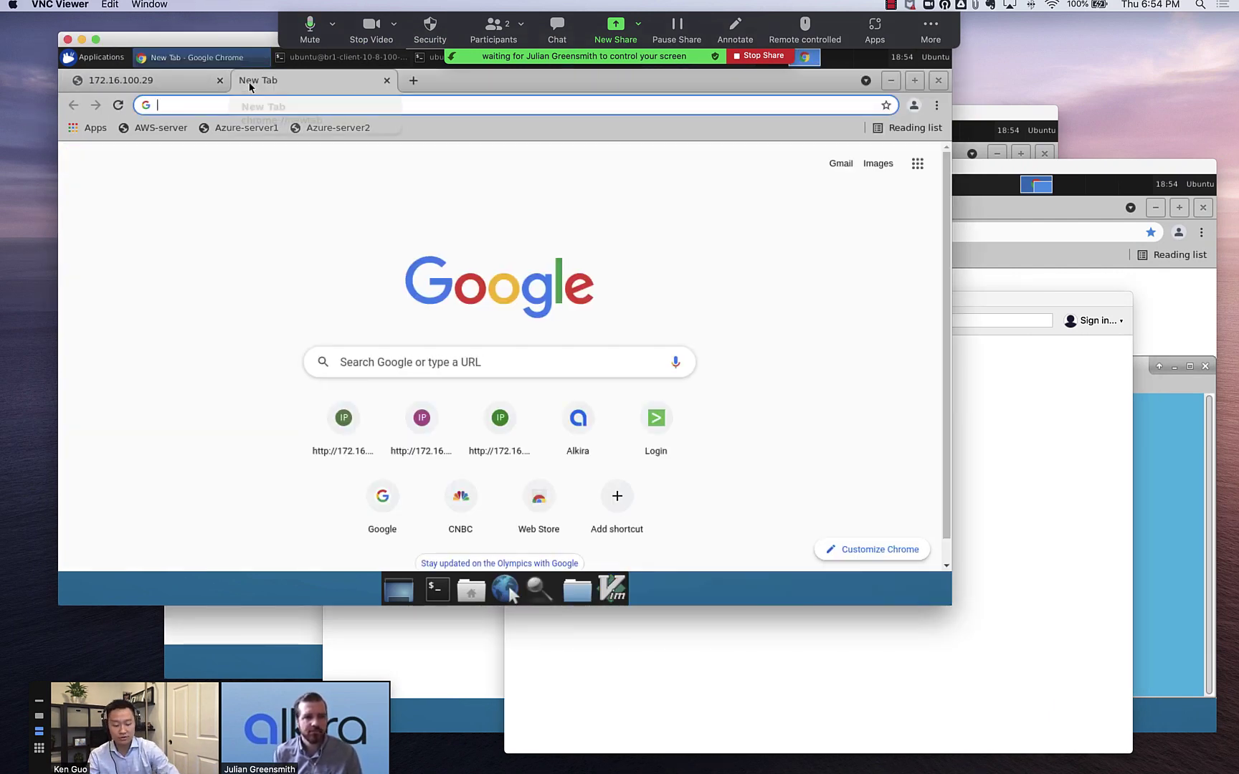
pyautogui.write('www.al')
pyautogui.write('kira.co')
pyautogui.press('Return')
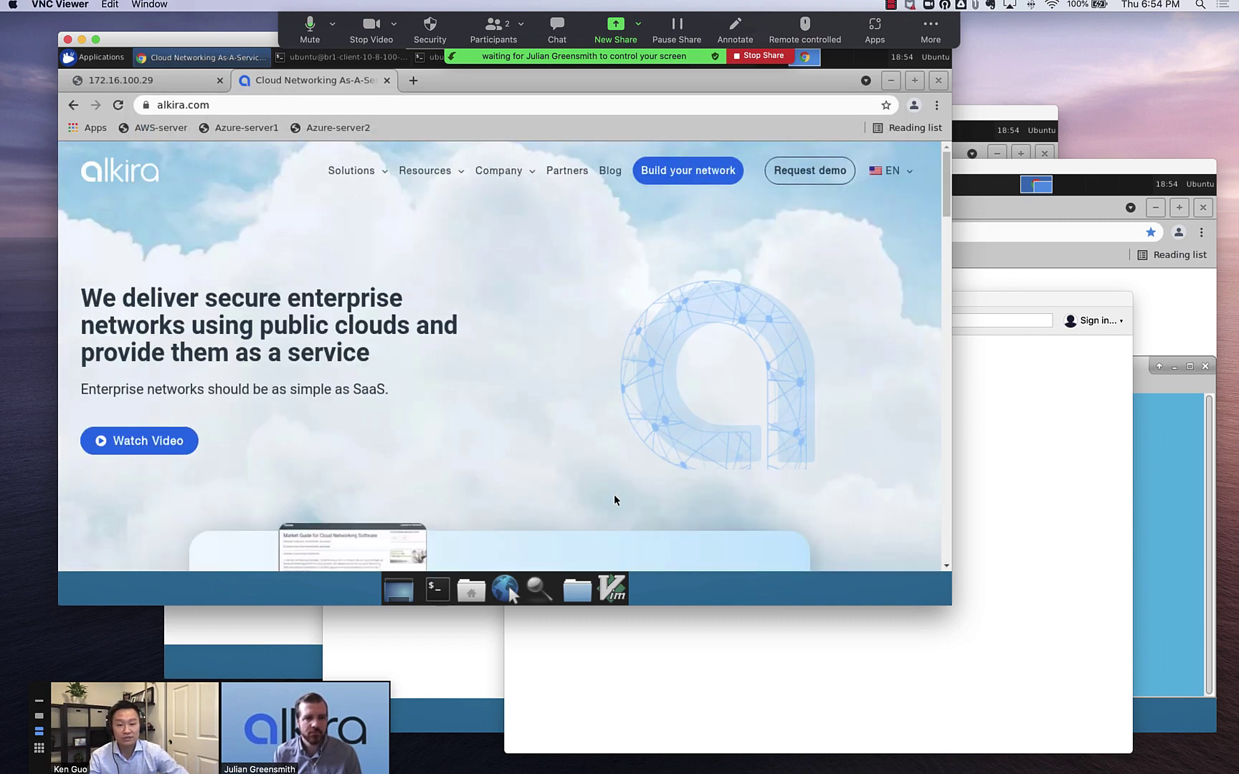
pyautogui.click(683, 672)
pyautogui.doubleClick(674, 405)
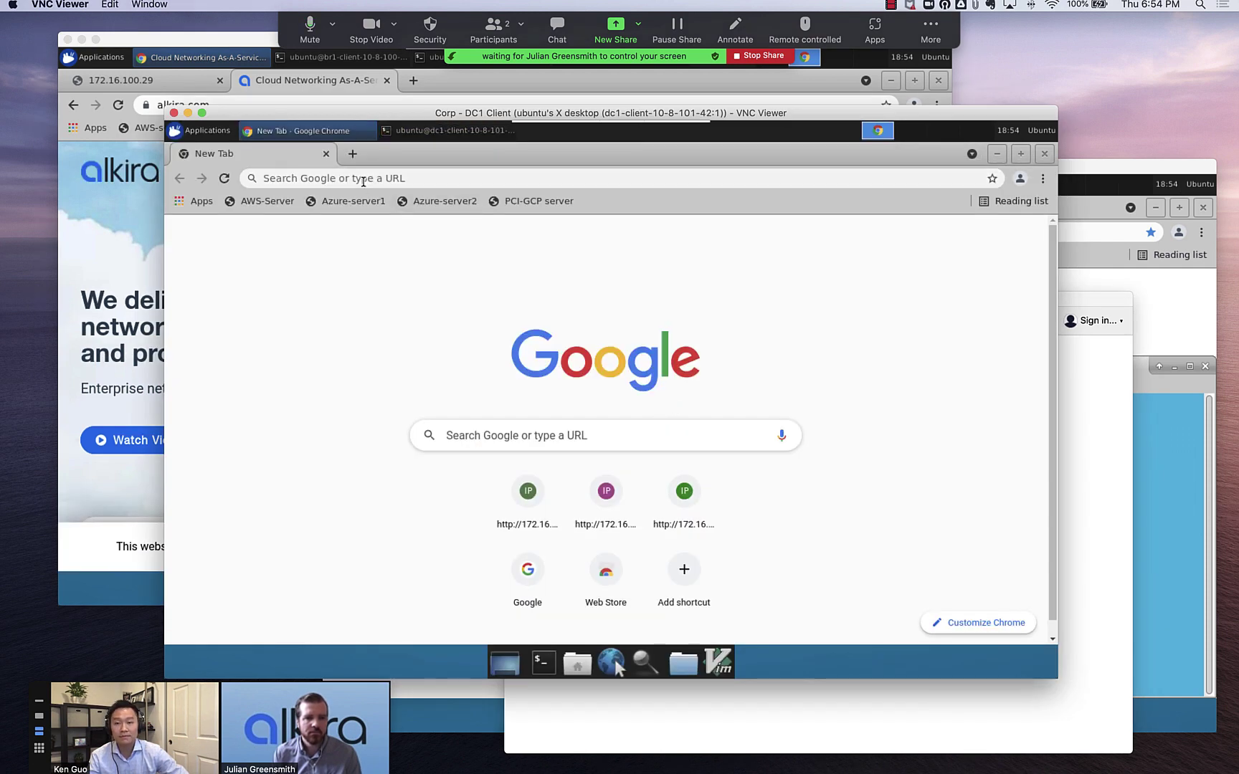
# Try loading alkira.com in the DC1 client's Chrome browser.
pyautogui.click(425, 180)
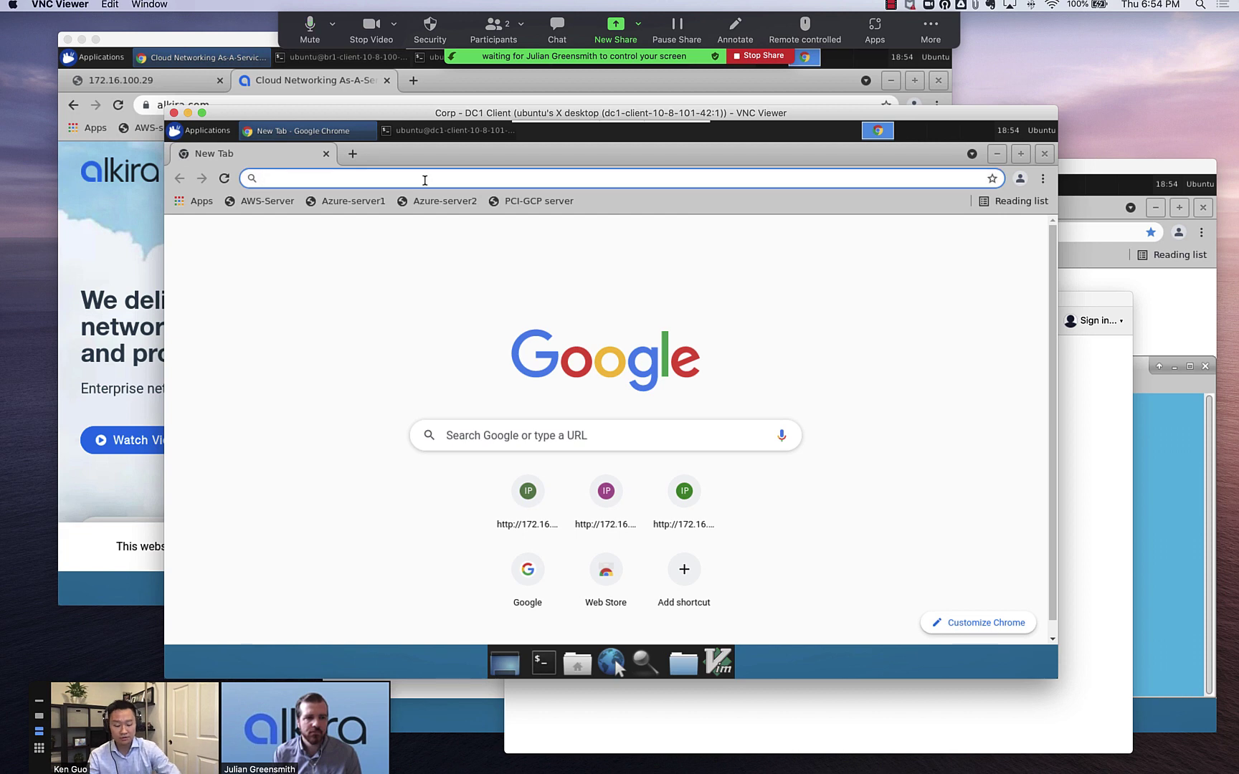
pyautogui.write('alkira.')
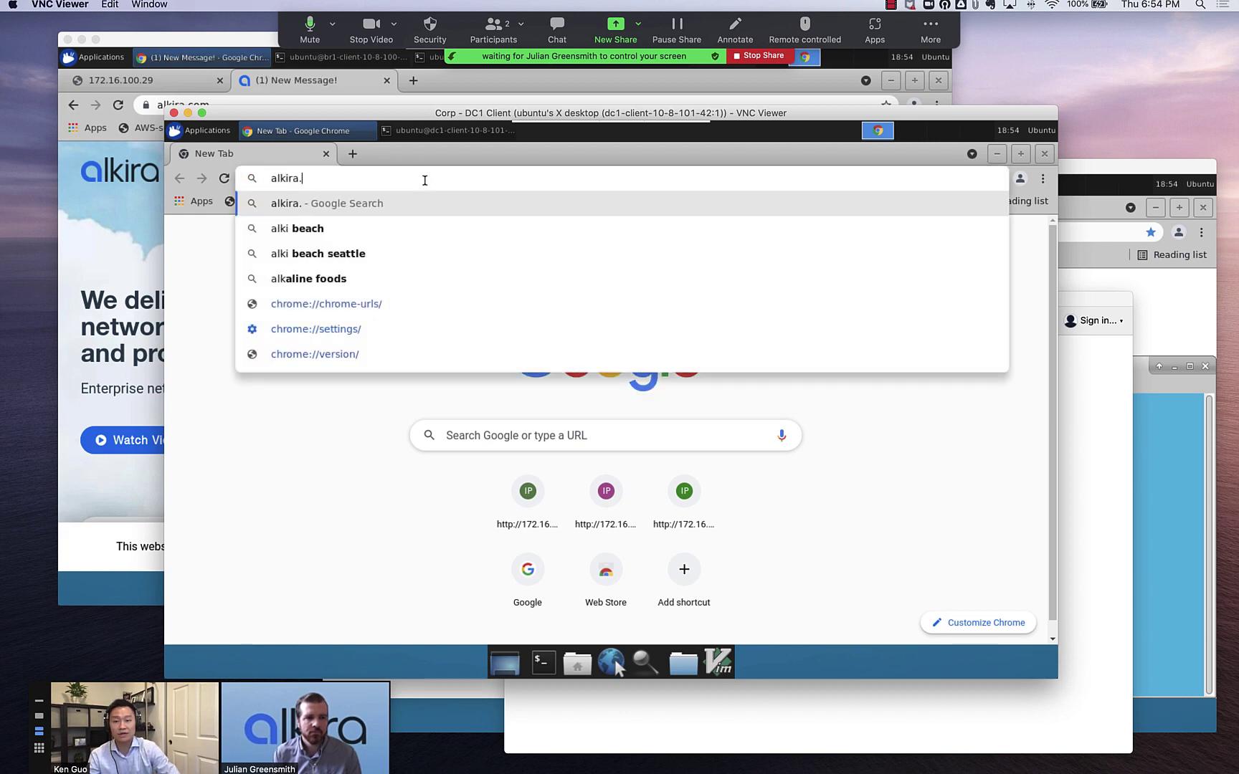
pyautogui.write('com')
pyautogui.press('Return')
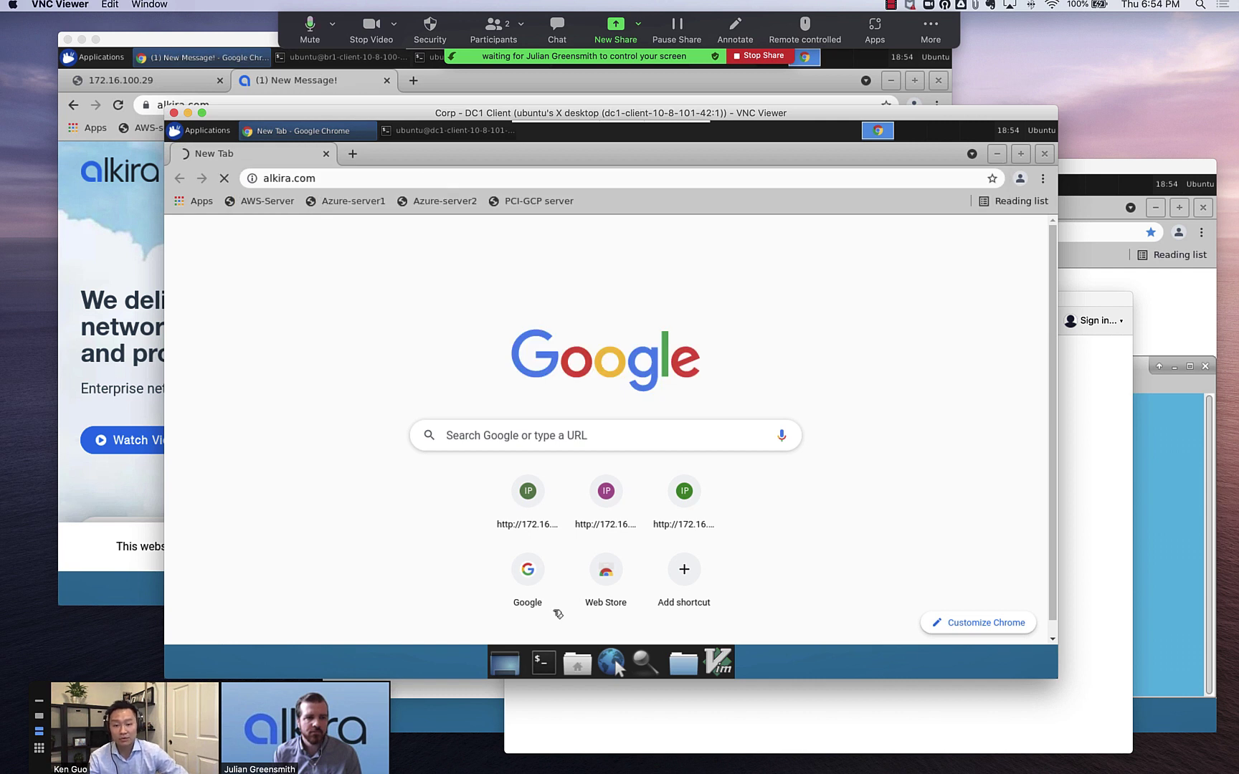
# Run ping 8.8.8.8 in a DC1 terminal, stop it to see 100% loss, and return to the portal.
pyautogui.click(543, 663)
pyautogui.hotkey('alt', 'Tab')
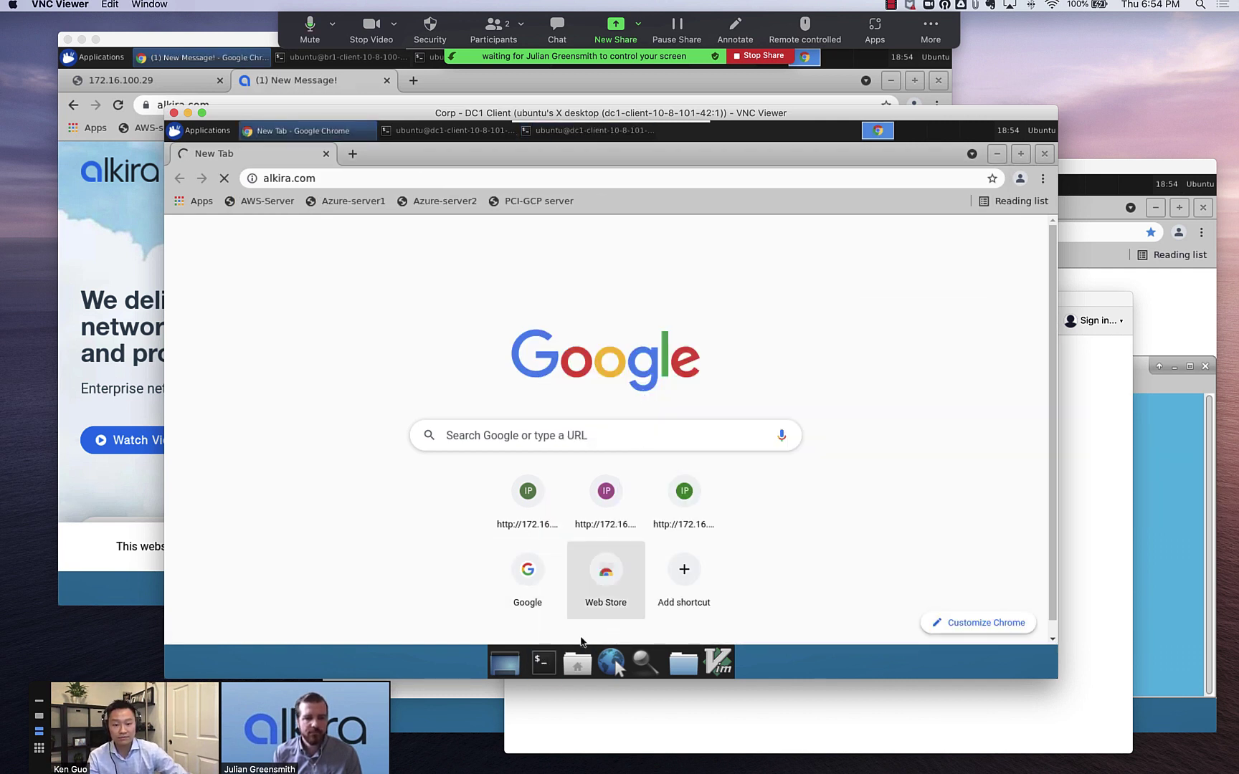
pyautogui.click(544, 663)
pyautogui.write('ping 8.8.8.8')
pyautogui.press('Return')
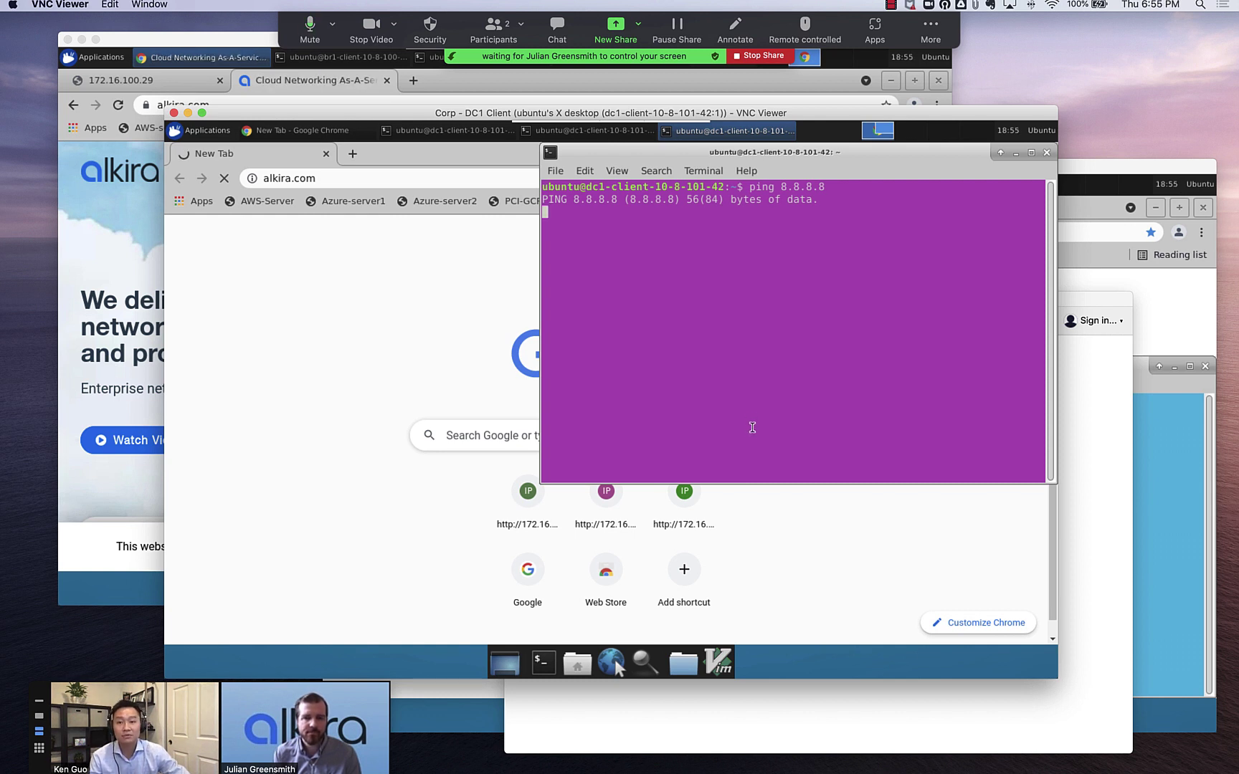
pyautogui.hotkey('ctrl', 'c')
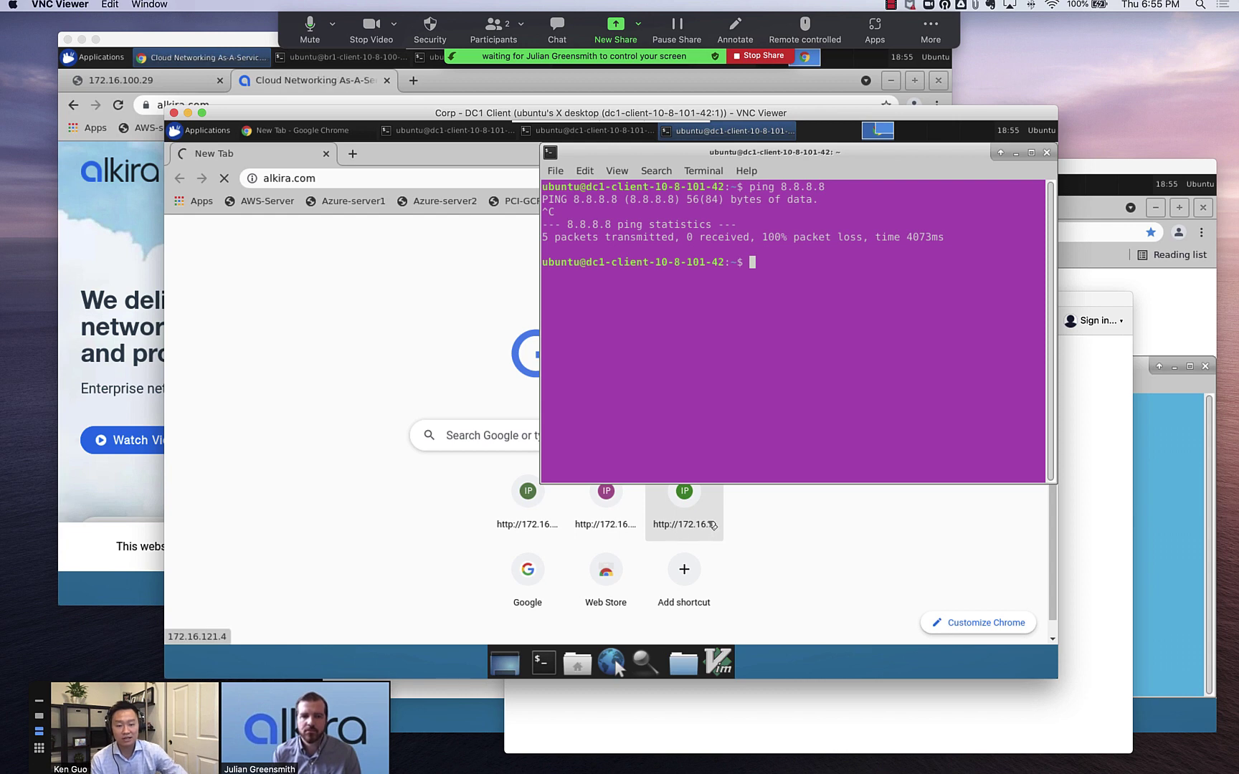
pyautogui.hotkey('ctrl', 'Right')
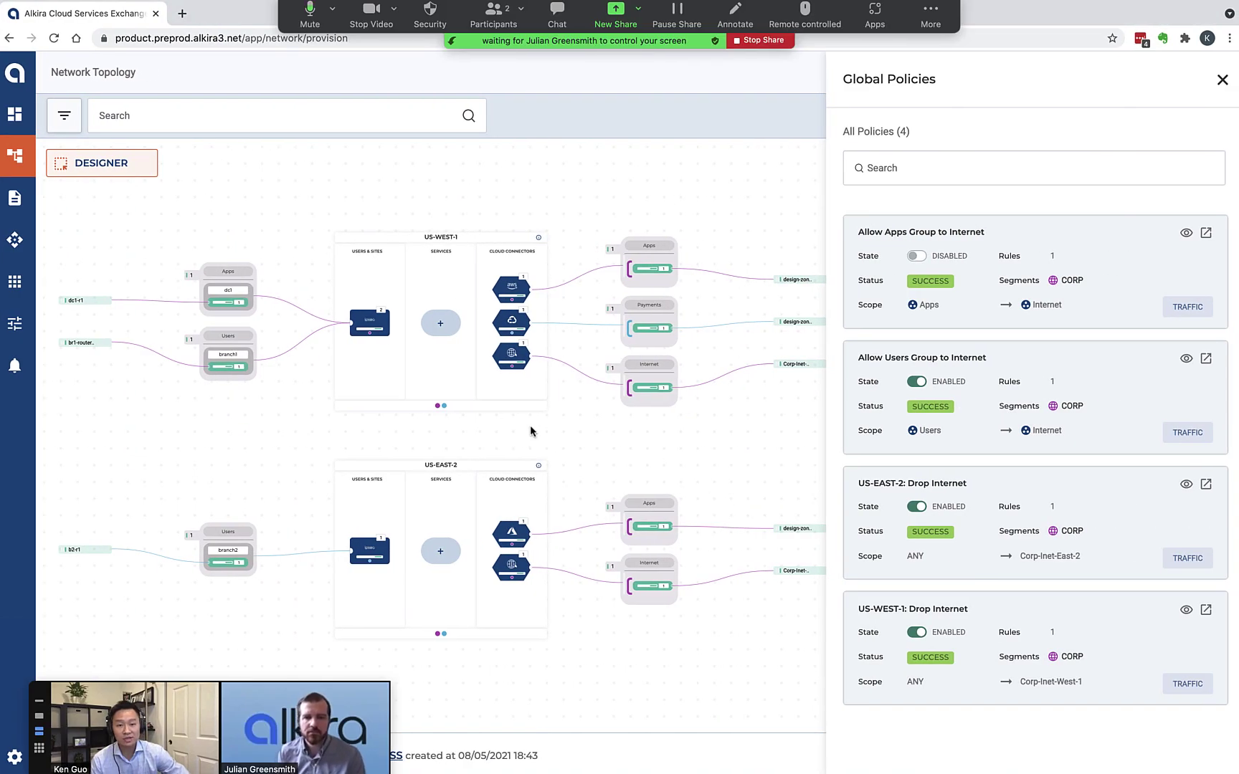